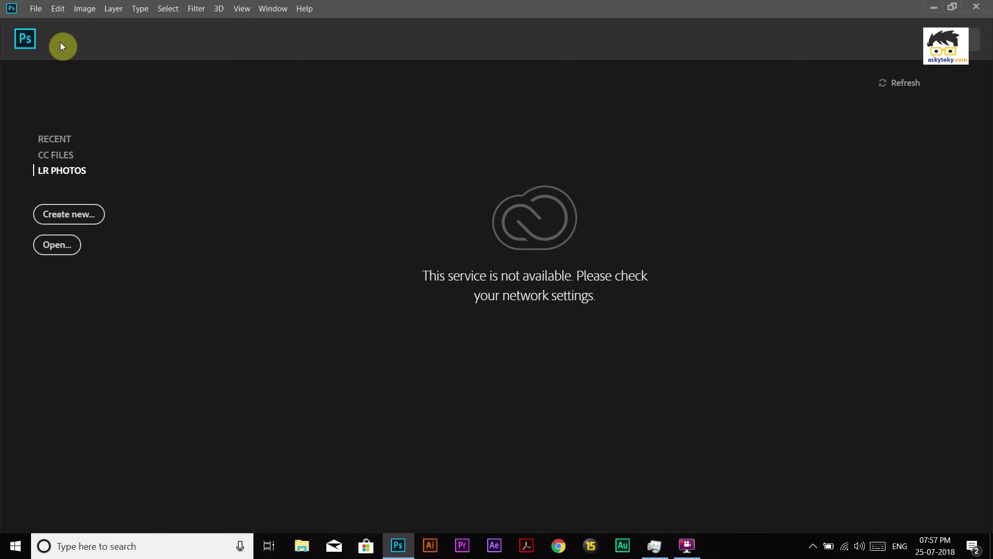
Open the File menu from the Photoshop start screen
{"action": "left_click", "coordinate": [36, 11]}
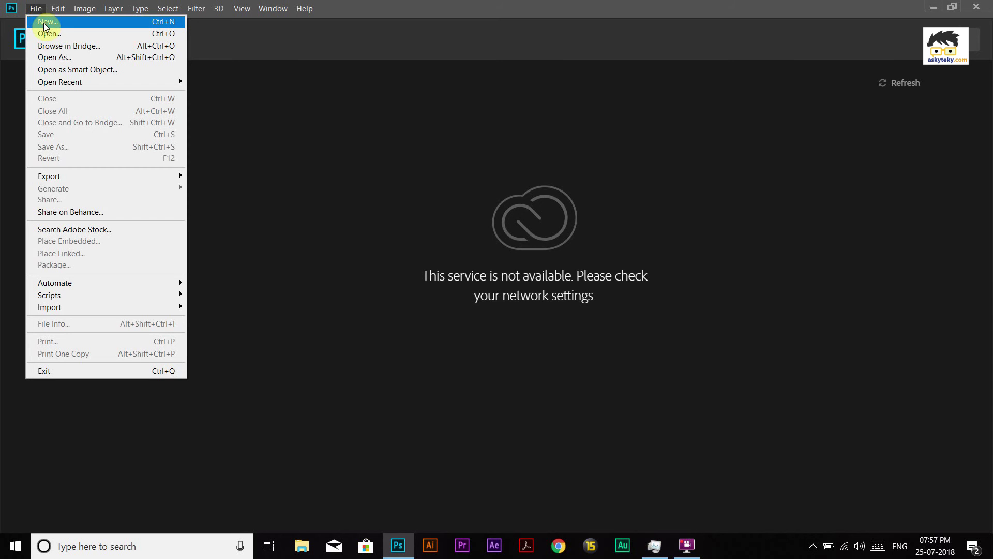
Choose File > New to bring up the New Document dialog
{"action": "left_click", "coordinate": [40, 21]}
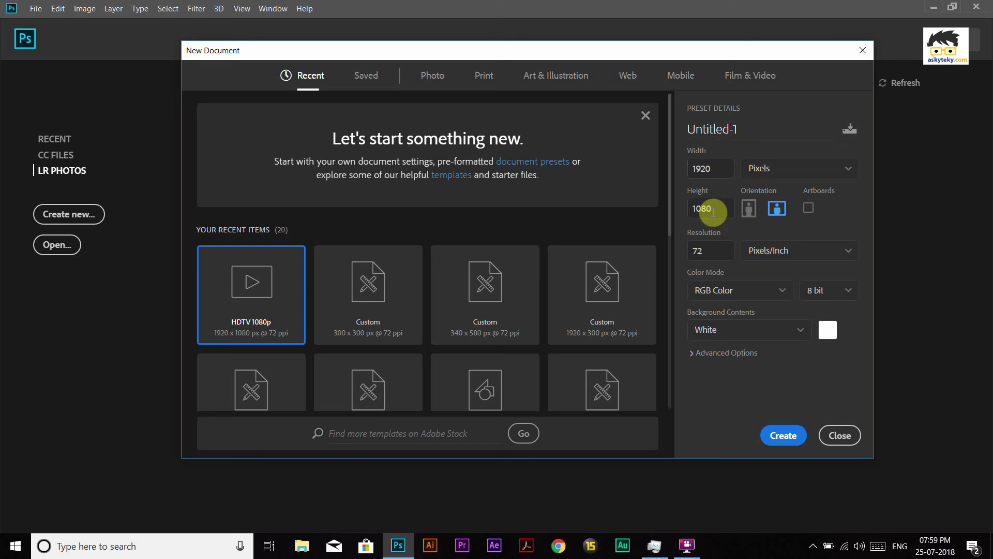
Set the document units to Centimeters, width 5 and height 10, in landscape orientation
{"action": "left_click", "coordinate": [800, 171]}
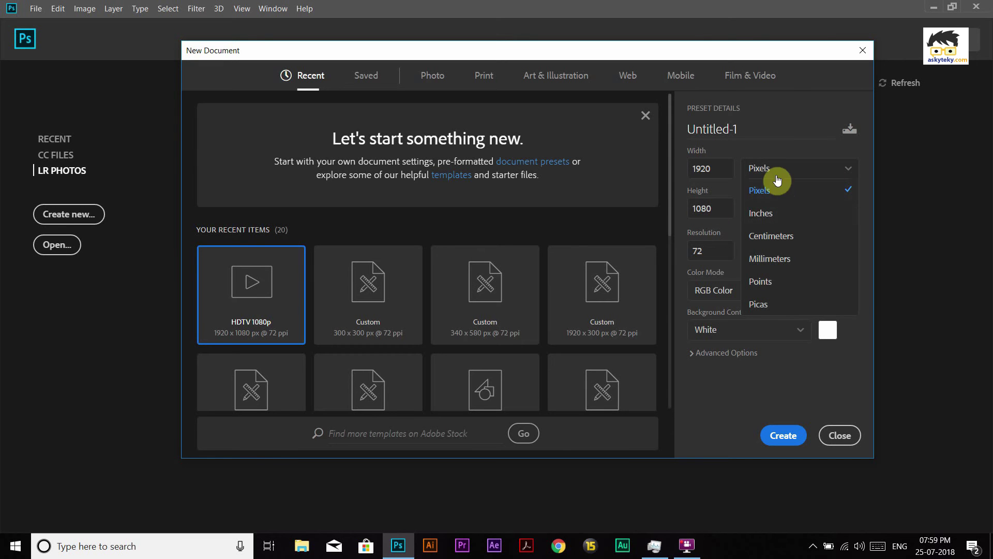
{"action": "left_click", "coordinate": [715, 174]}
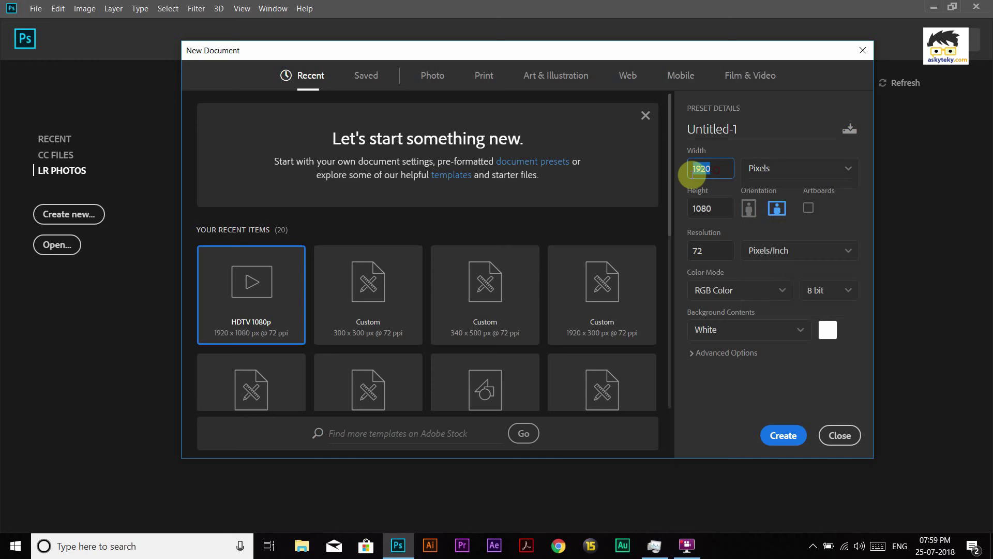
{"action": "left_click", "coordinate": [795, 173]}
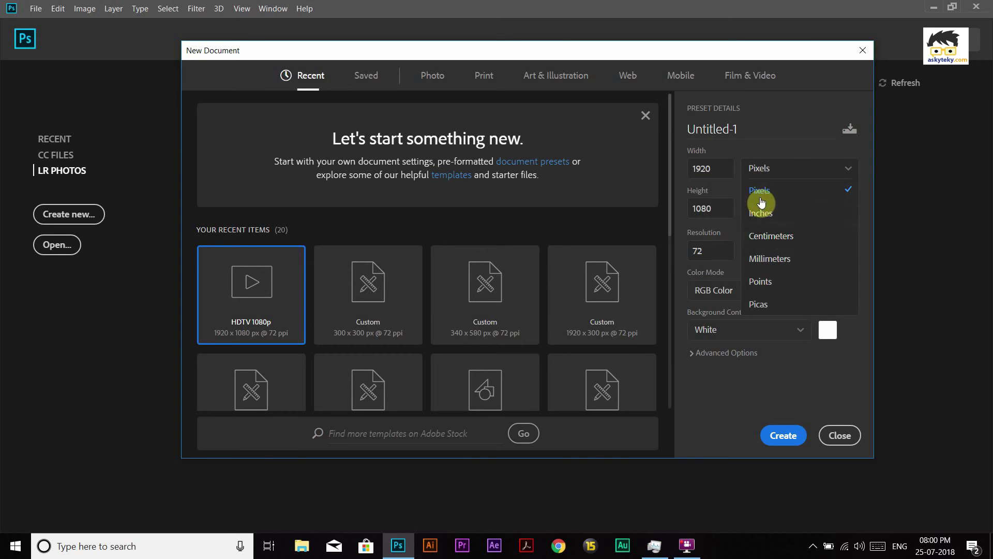
{"action": "left_click", "coordinate": [790, 238]}
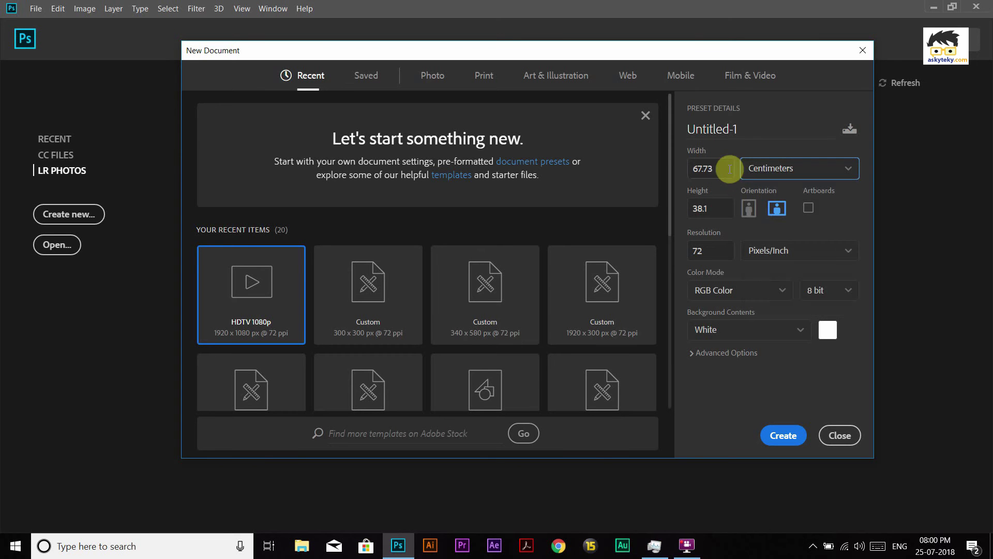
{"action": "key", "text": "shift+Tab"}
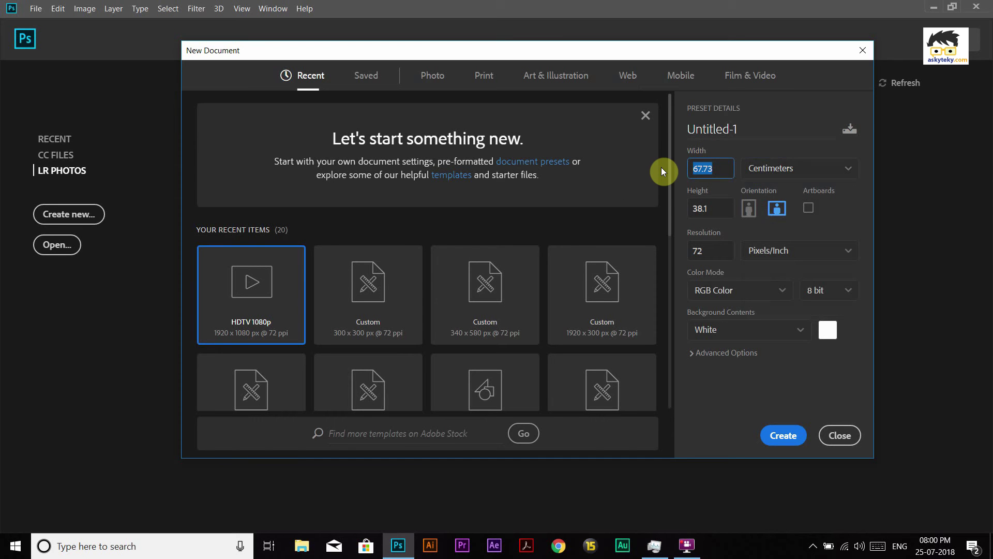
{"action": "type", "text": "5"}
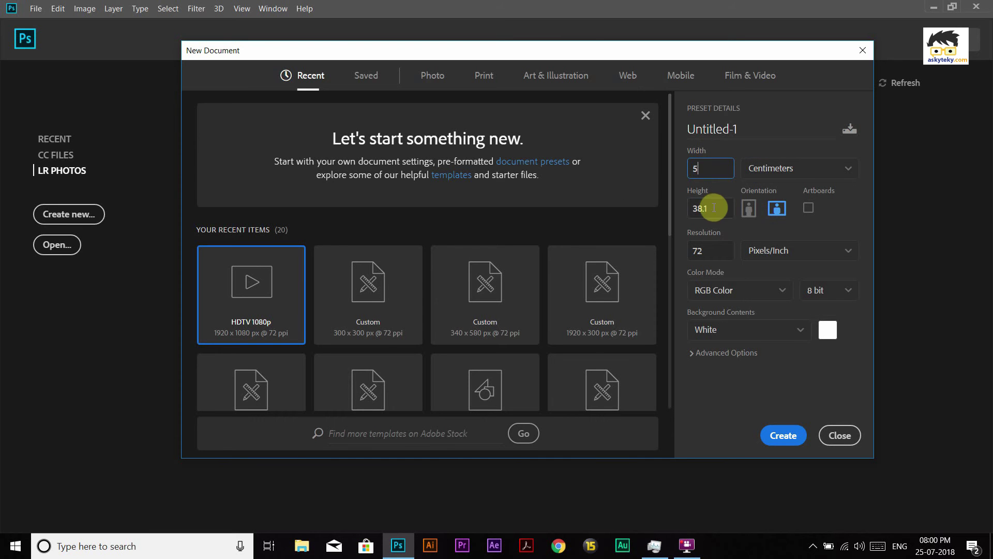
{"action": "left_click", "coordinate": [713, 208]}
{"action": "type", "text": "10"}
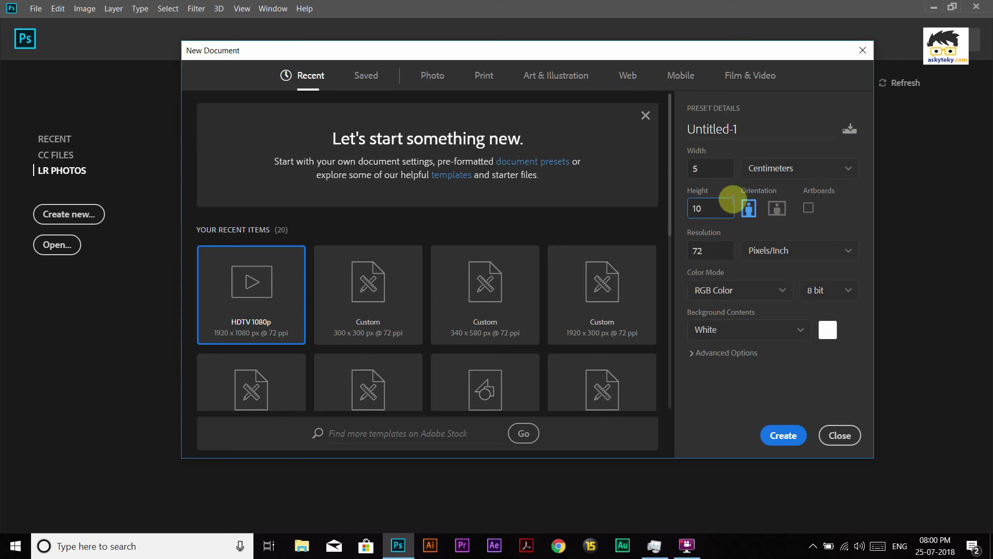
{"action": "left_click", "coordinate": [754, 209]}
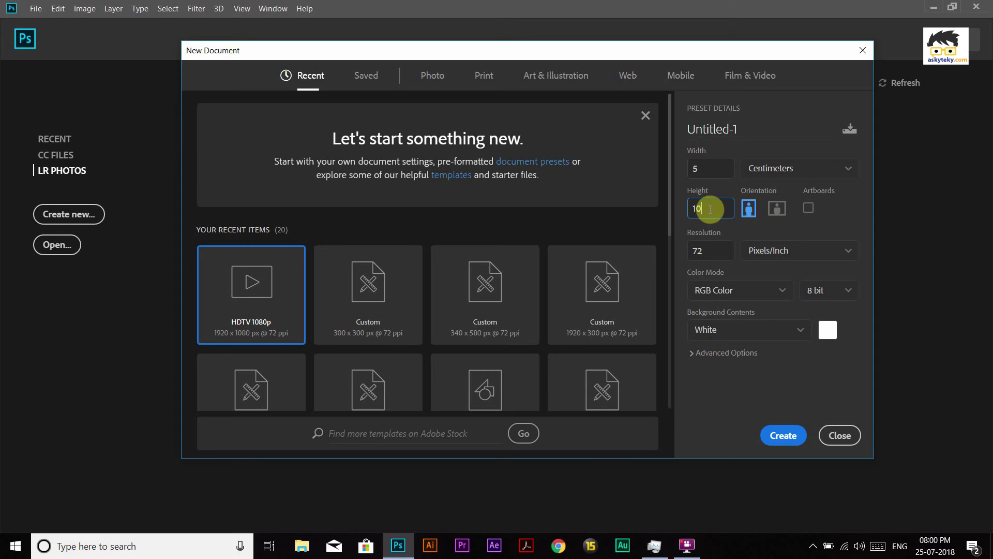
{"action": "left_click", "coordinate": [774, 217]}
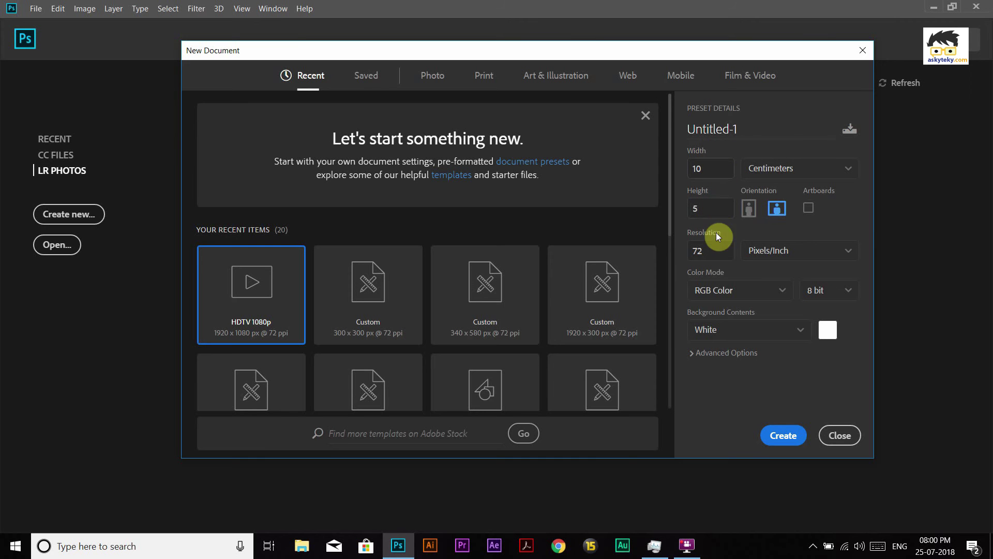
Switch the document back to portrait 5 × 10 cm at 300 pixels/inch resolution
{"action": "left_click", "coordinate": [748, 213]}
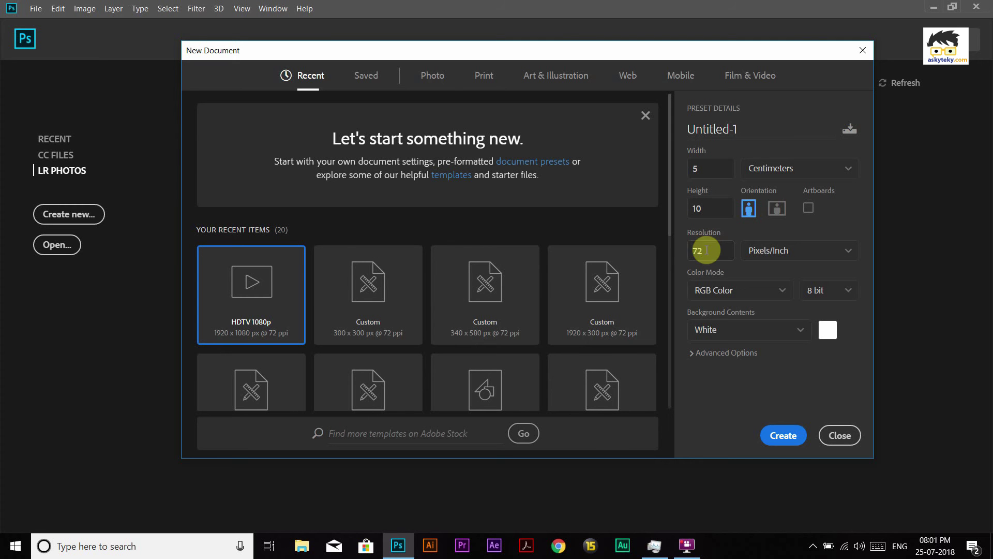
{"action": "double_click", "coordinate": [698, 251]}
{"action": "type", "text": "300"}
{"action": "left_click_drag", "start_coordinate": [710, 252], "coordinate": [676, 256]}
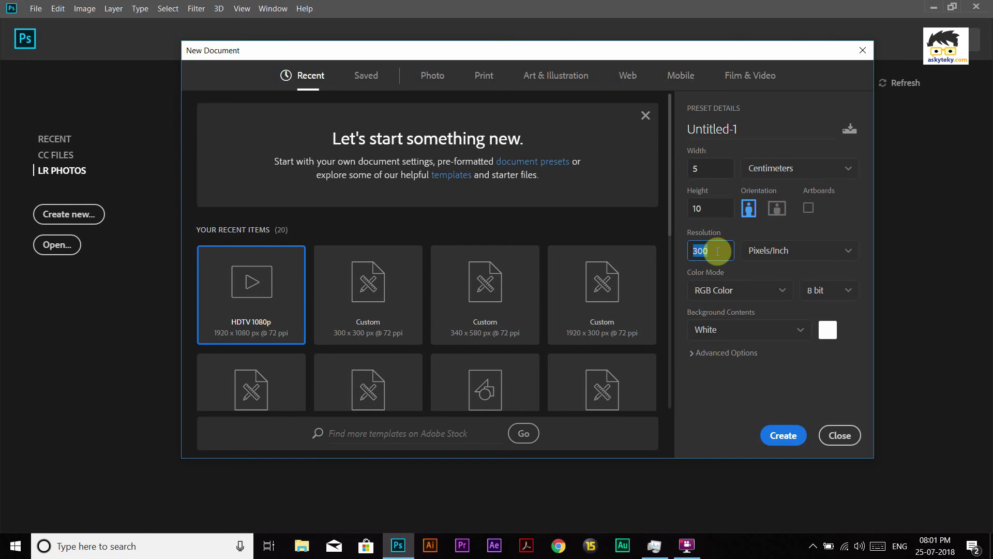
{"action": "left_click", "coordinate": [716, 250]}
{"action": "left_click", "coordinate": [732, 294]}
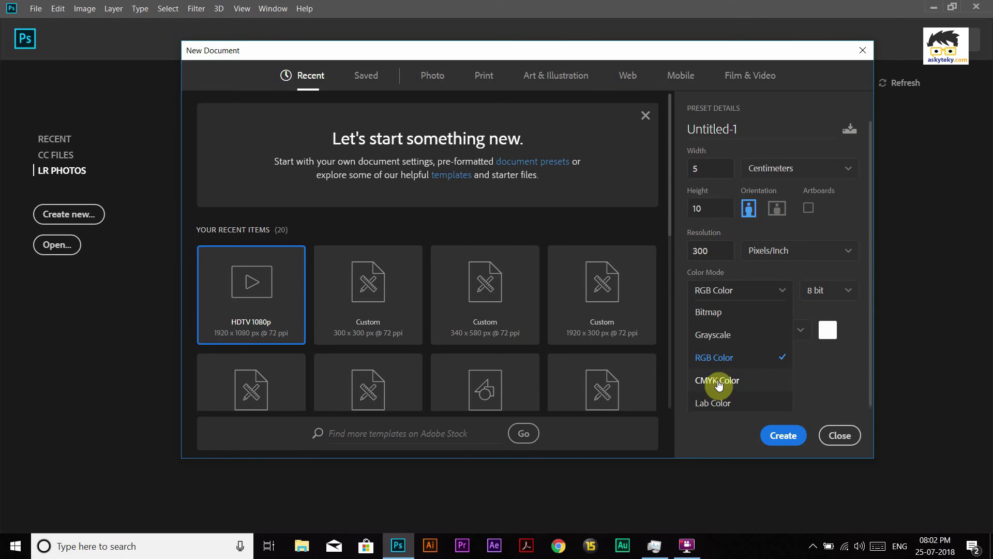
Choose CMYK Color mode and create the blank document
{"action": "left_click", "coordinate": [718, 381]}
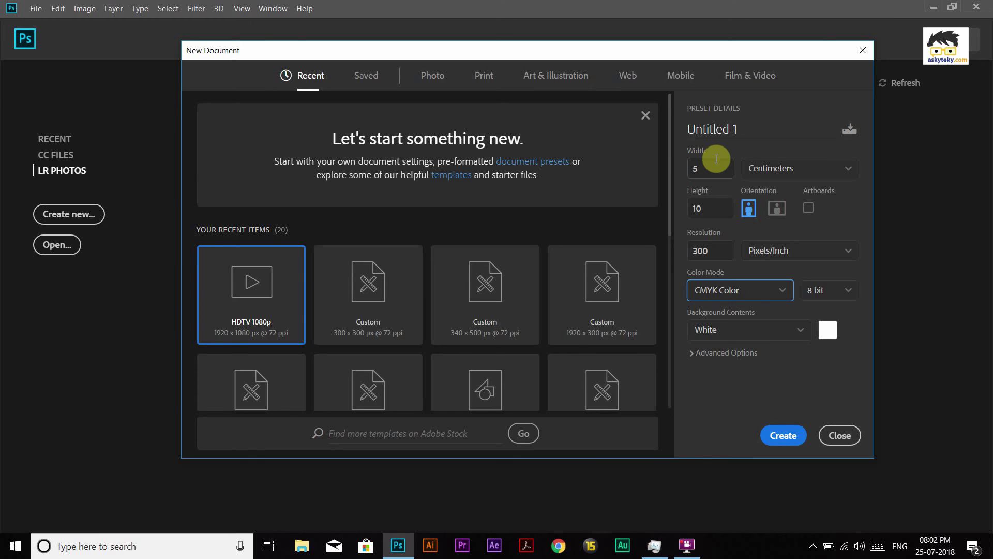
{"action": "left_click", "coordinate": [789, 438]}
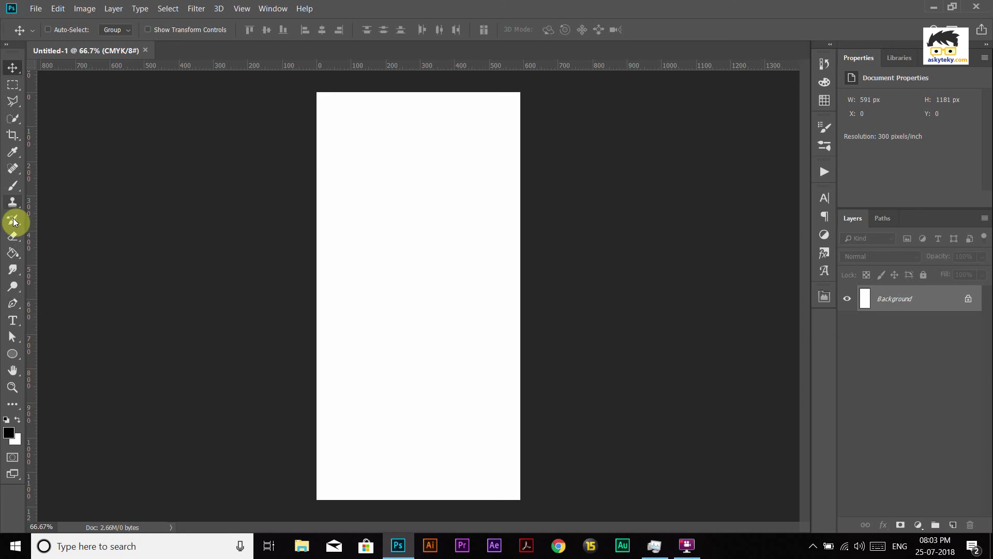
Add the 'askyteky' text line and move it toward the canvas centre
{"action": "left_click", "coordinate": [12, 320]}
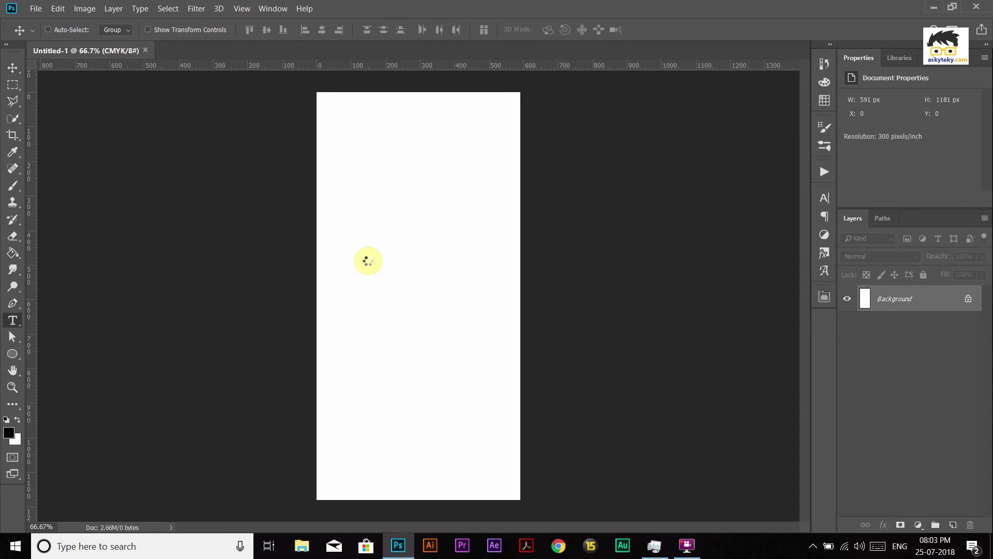
{"action": "left_click", "coordinate": [365, 196]}
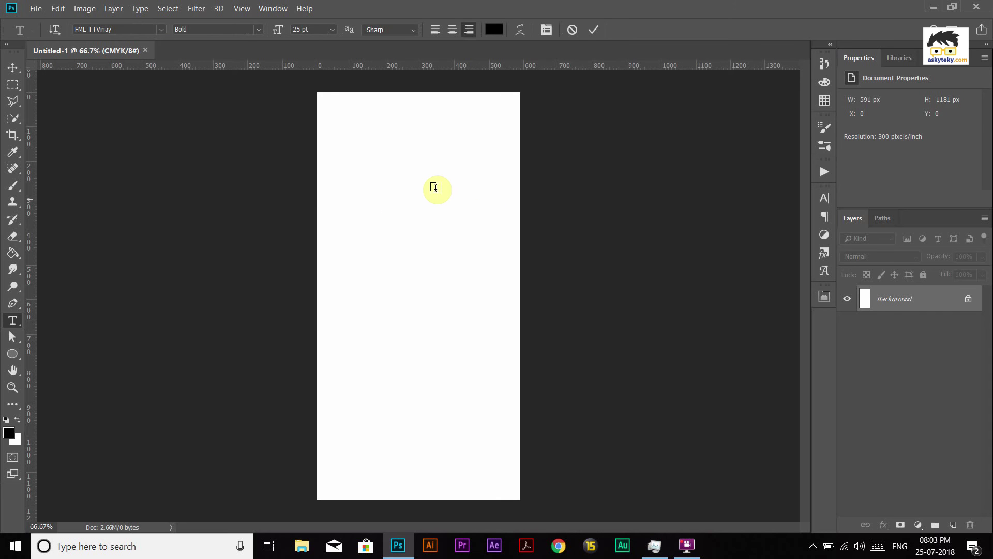
{"action": "type", "text": "mkaa"}
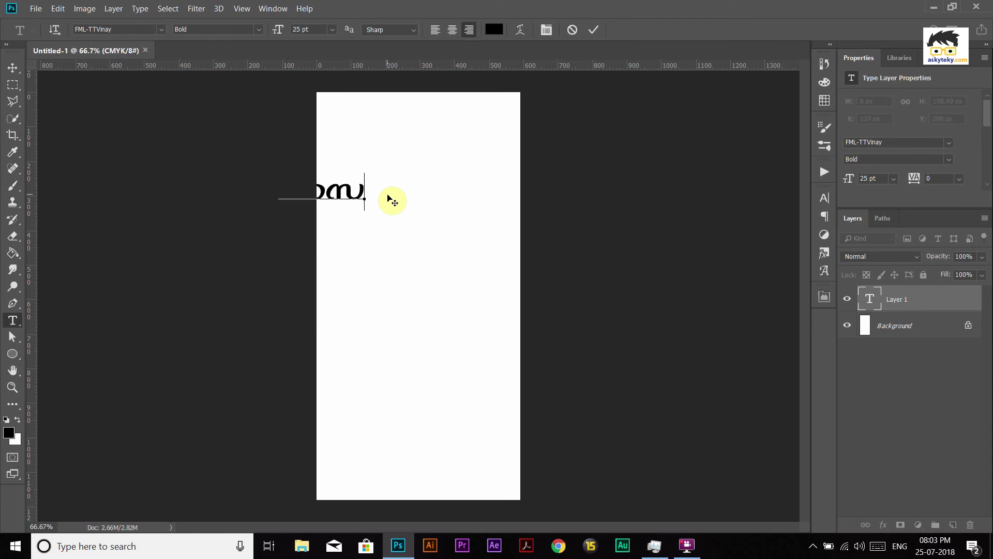
{"action": "type", "text": "DsBeny"}
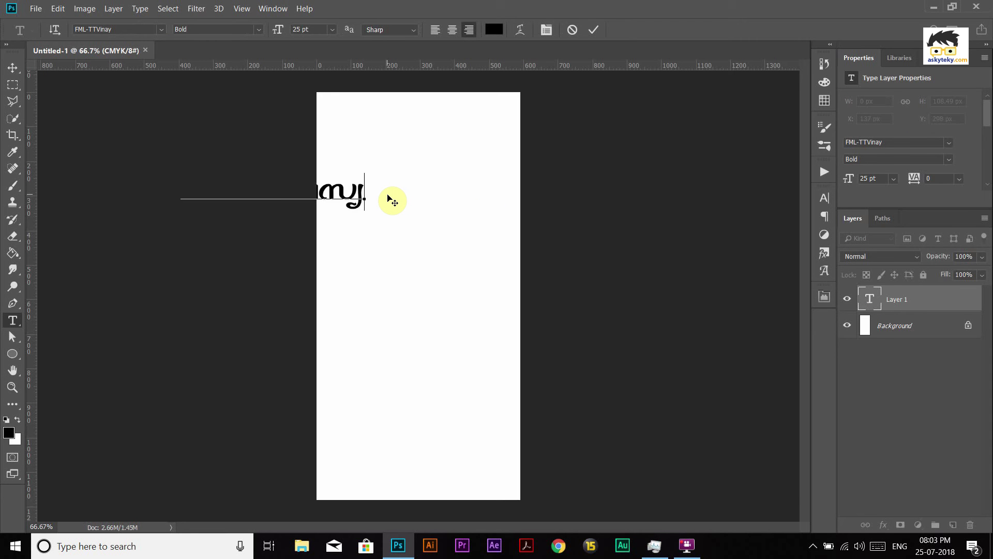
{"action": "type", "text": "u"}
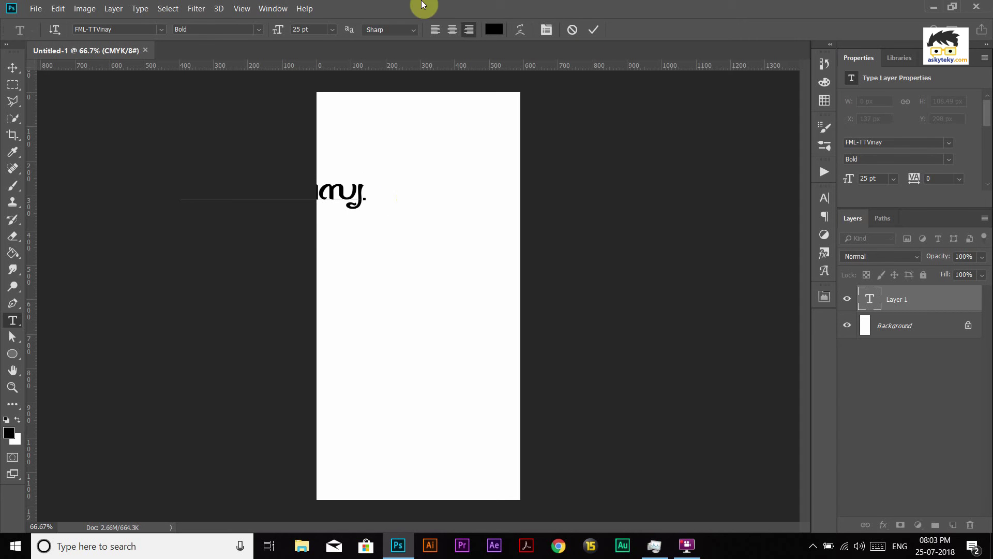
{"action": "left_click", "coordinate": [21, 69]}
{"action": "left_click_drag", "start_coordinate": [355, 230], "coordinate": [500, 270]}
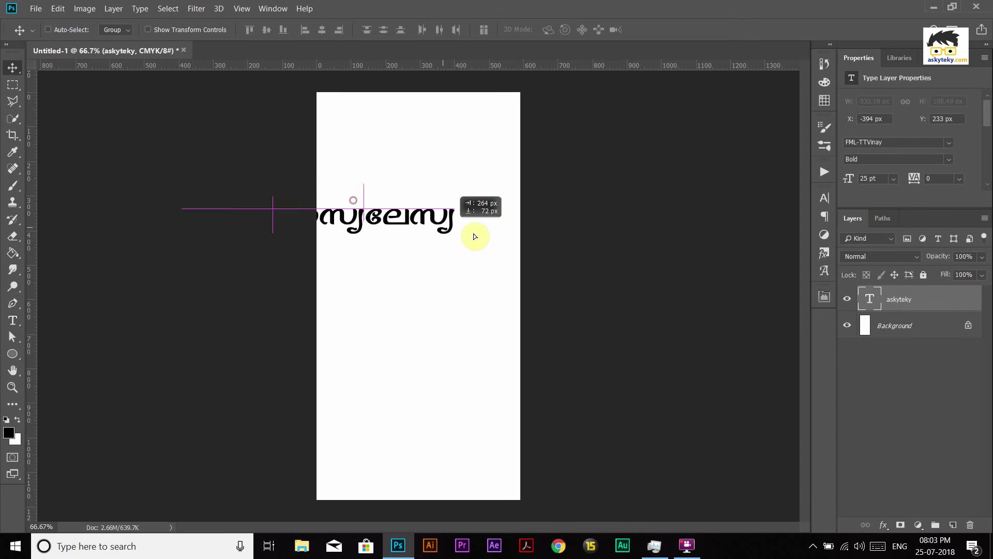
Set the text font to Roboto Bold and drag it to the canvas middle
{"action": "left_click", "coordinate": [910, 144]}
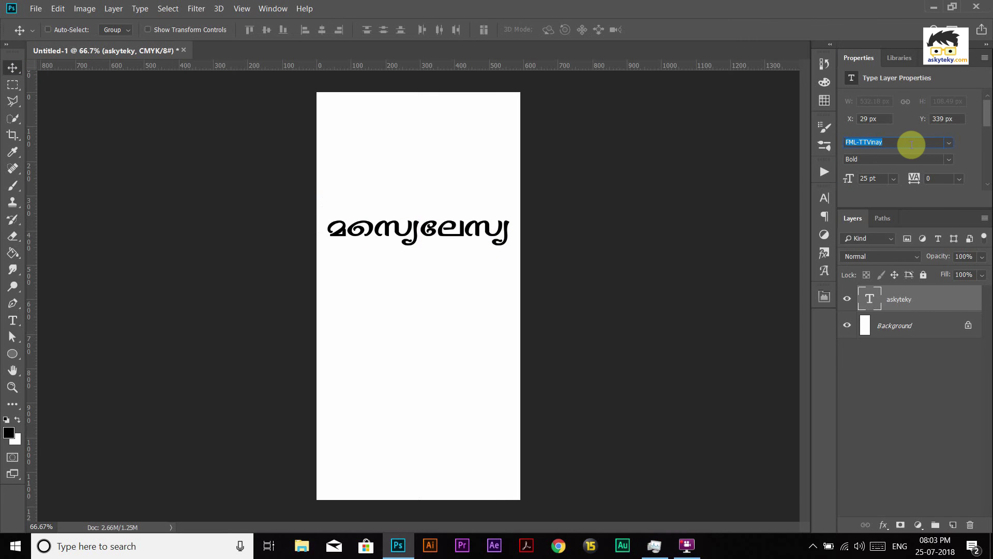
{"action": "left_click", "coordinate": [949, 142]}
{"action": "type", "text": "roboto"}
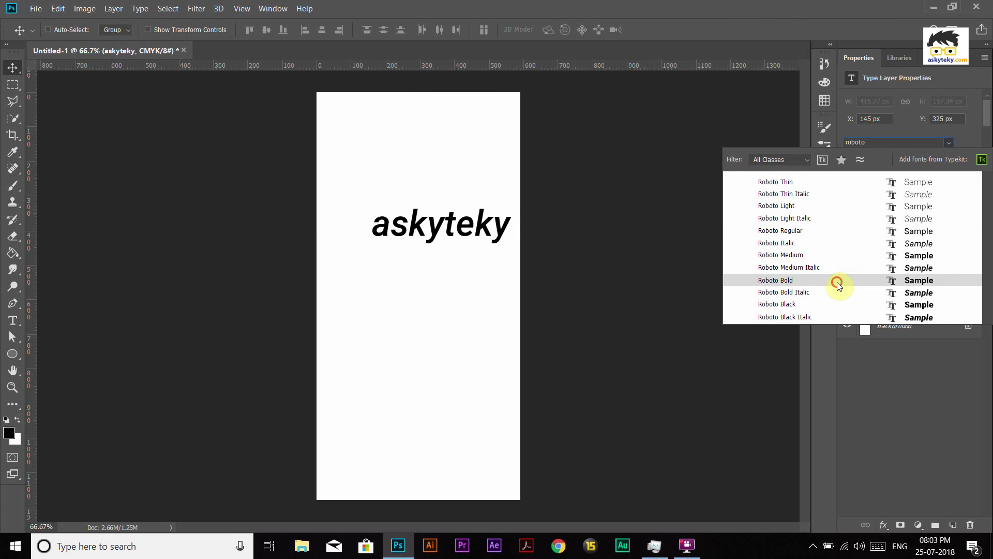
{"action": "left_click", "coordinate": [838, 280]}
{"action": "left_click_drag", "start_coordinate": [481, 229], "coordinate": [460, 307]}
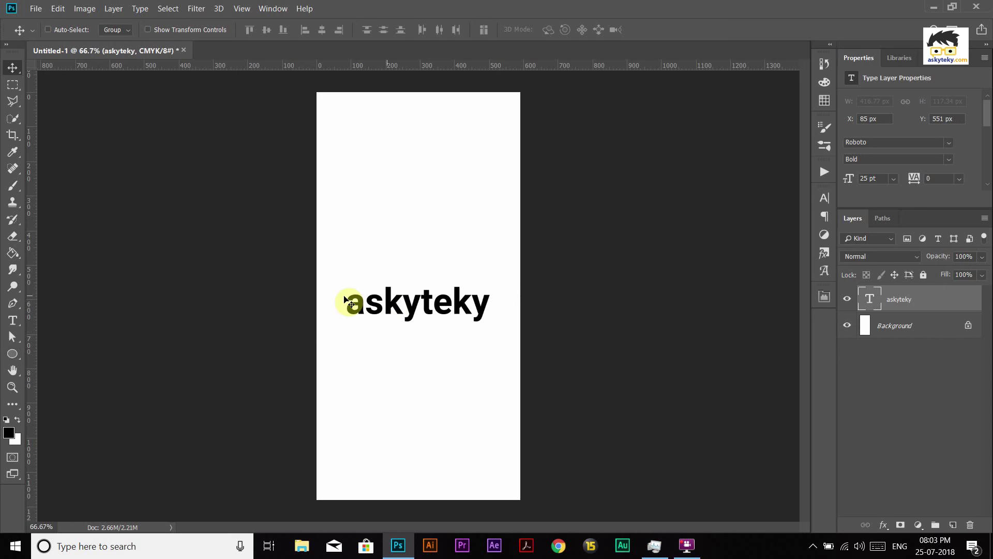
Draw a green circle bleeding off the top-left corner, with a copy at bottom-right
{"action": "left_click", "coordinate": [15, 358]}
{"action": "left_click_drag", "start_coordinate": [290, 88], "coordinate": [463, 260]}
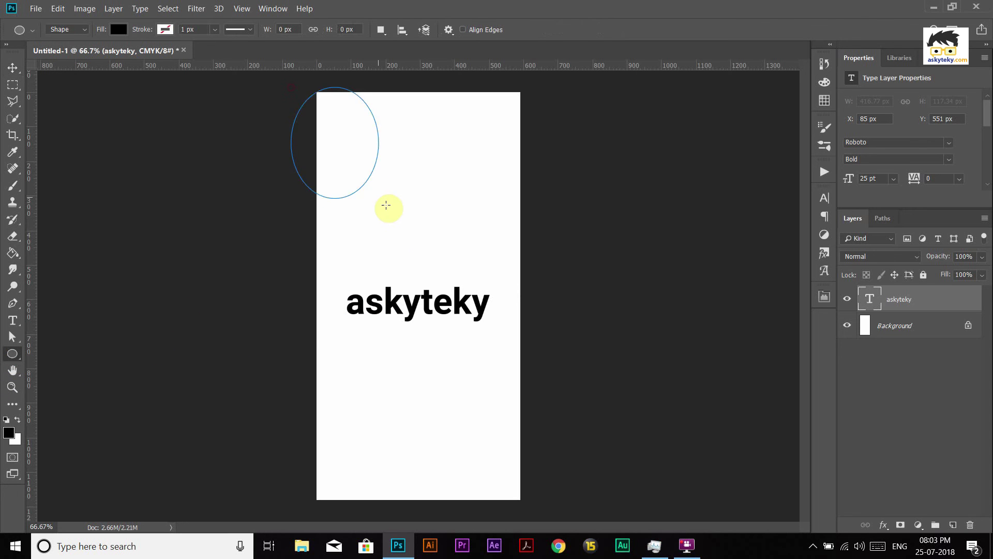
{"action": "left_click", "coordinate": [119, 29]}
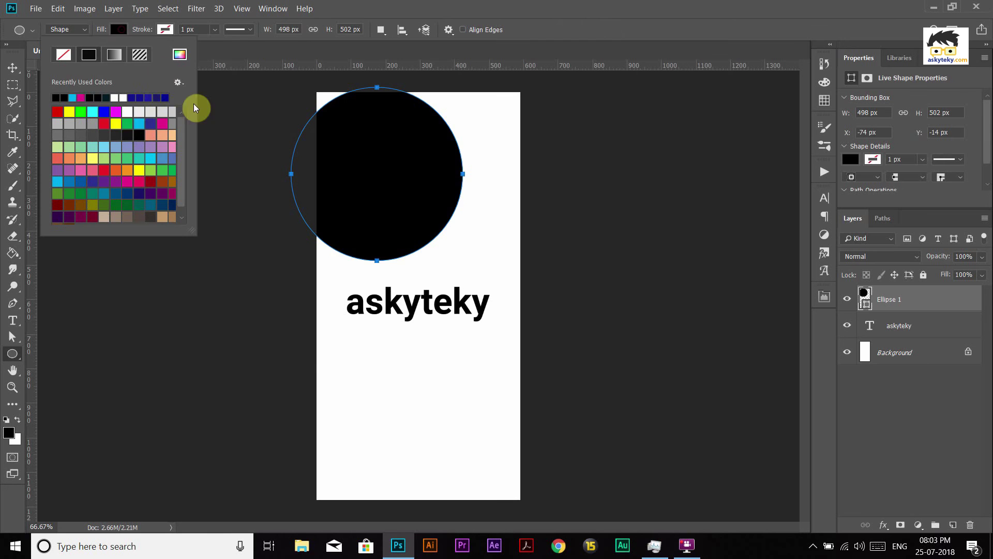
{"action": "left_click", "coordinate": [127, 123]}
{"action": "left_click", "coordinate": [31, 84]}
{"action": "left_click", "coordinate": [12, 68]}
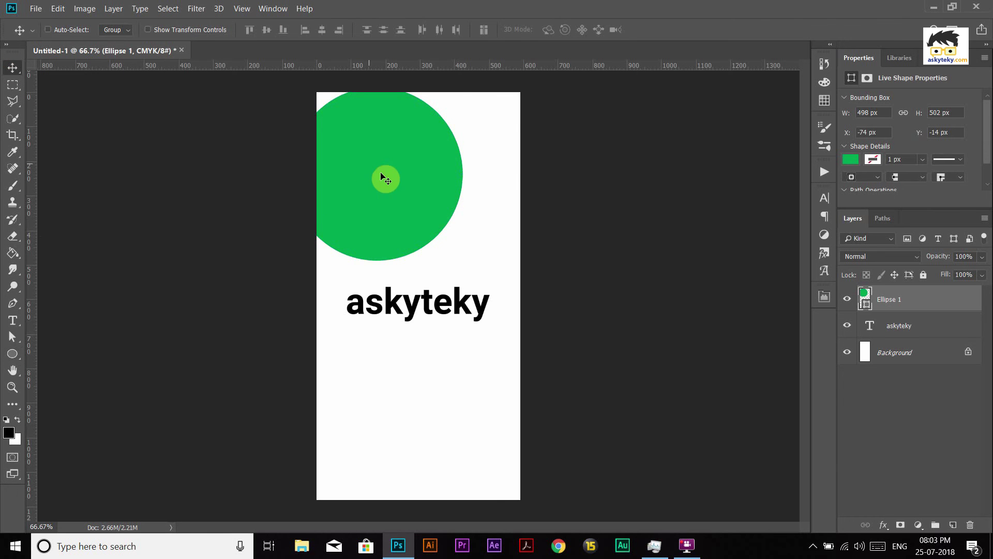
{"action": "left_click_drag", "start_coordinate": [383, 178], "coordinate": [363, 156]}
{"action": "left_click_drag", "start_coordinate": [376, 198], "coordinate": [516, 495]}
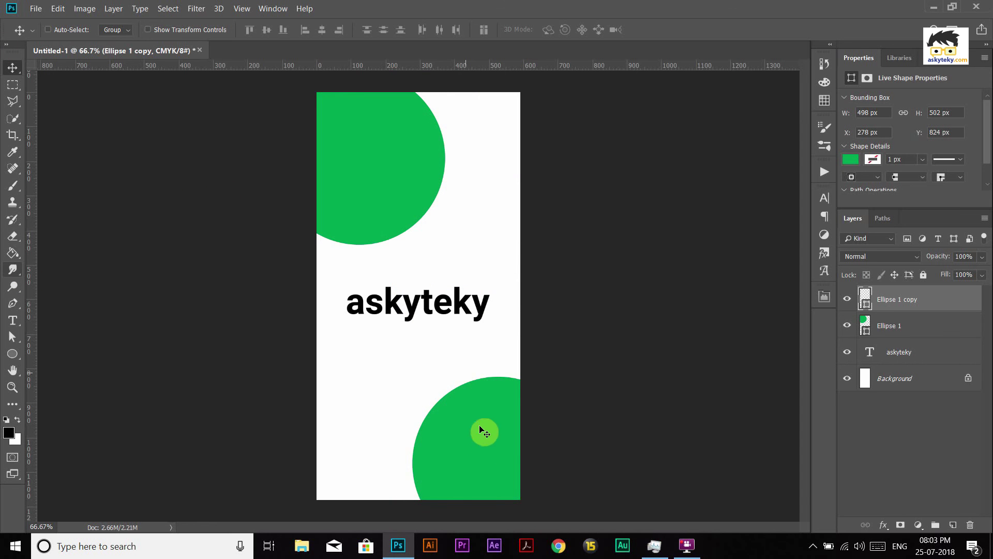
Duplicate the green circle into the bottom-left and top-right corners
{"action": "left_click_drag", "start_coordinate": [484, 454], "coordinate": [302, 435]}
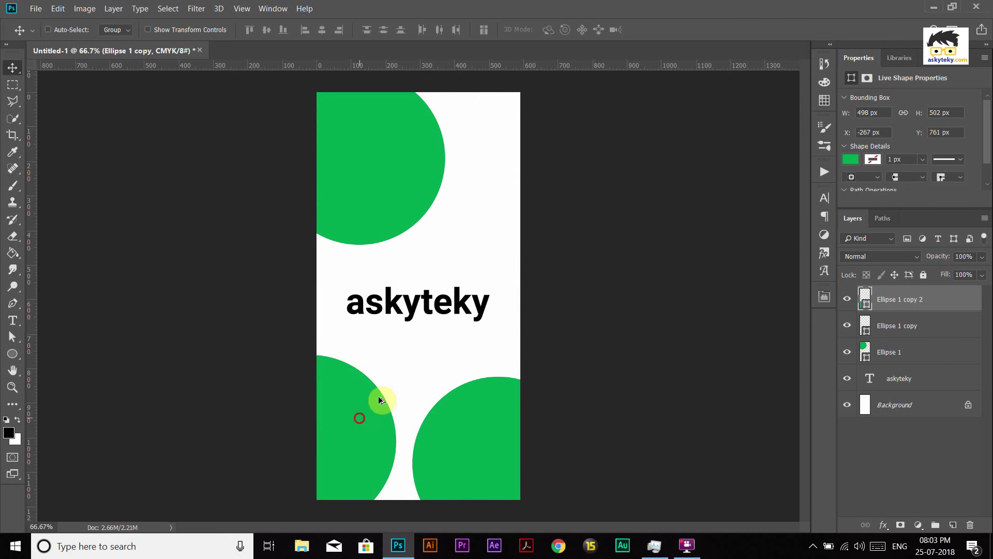
{"action": "left_click_drag", "start_coordinate": [368, 413], "coordinate": [555, 122]}
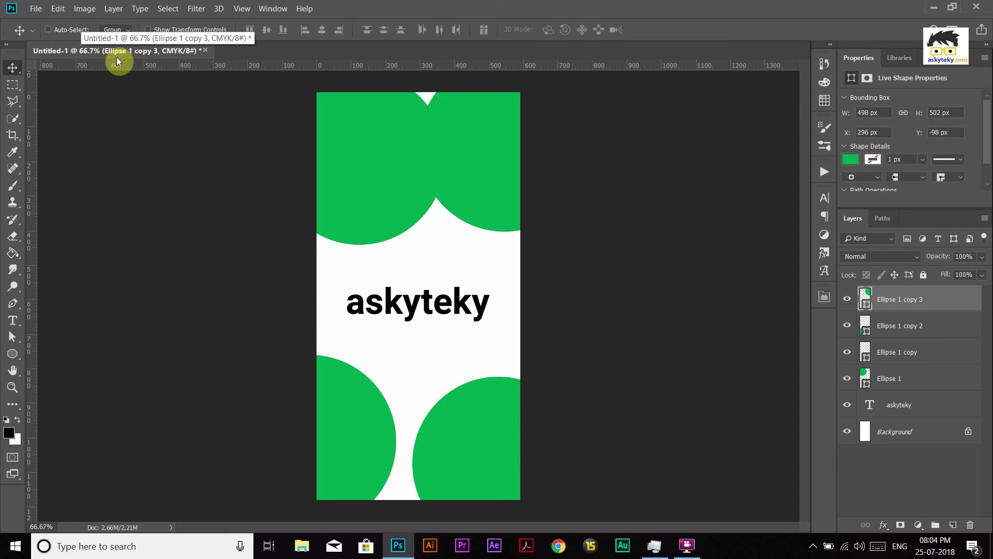
{"action": "left_click", "coordinate": [914, 326]}
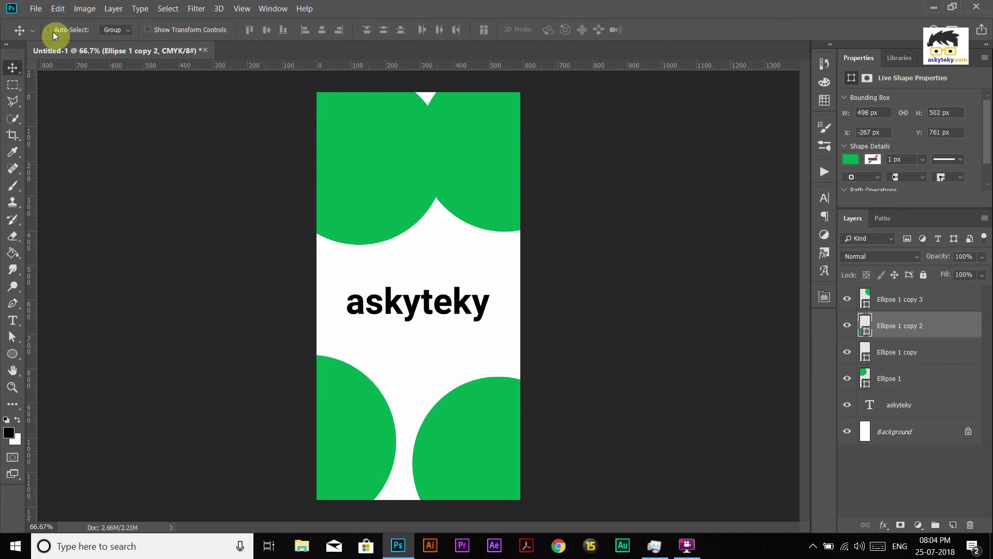
{"action": "left_click", "coordinate": [36, 9]}
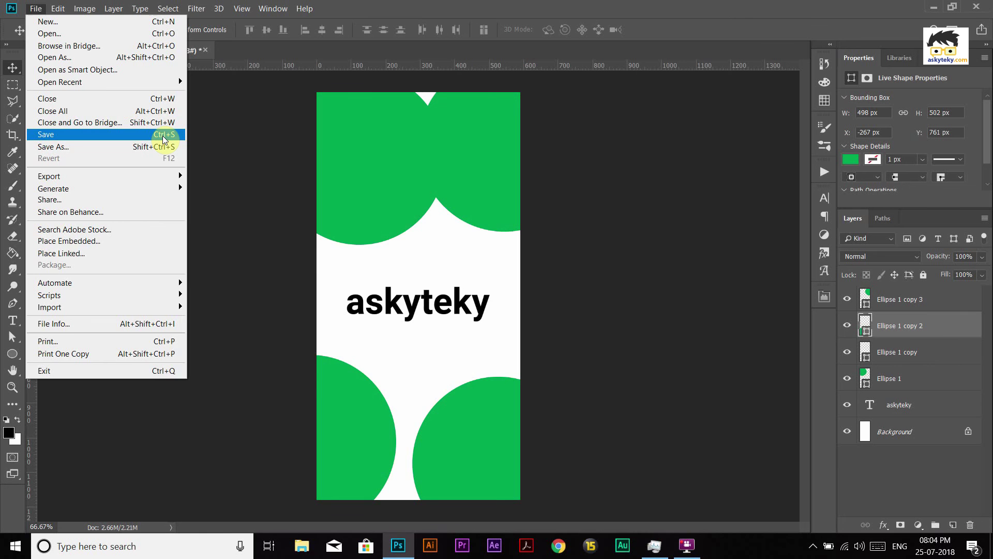
Save the design as 'first doc' in Photoshop PSD format with maximum compatibility
{"action": "left_click", "coordinate": [163, 137]}
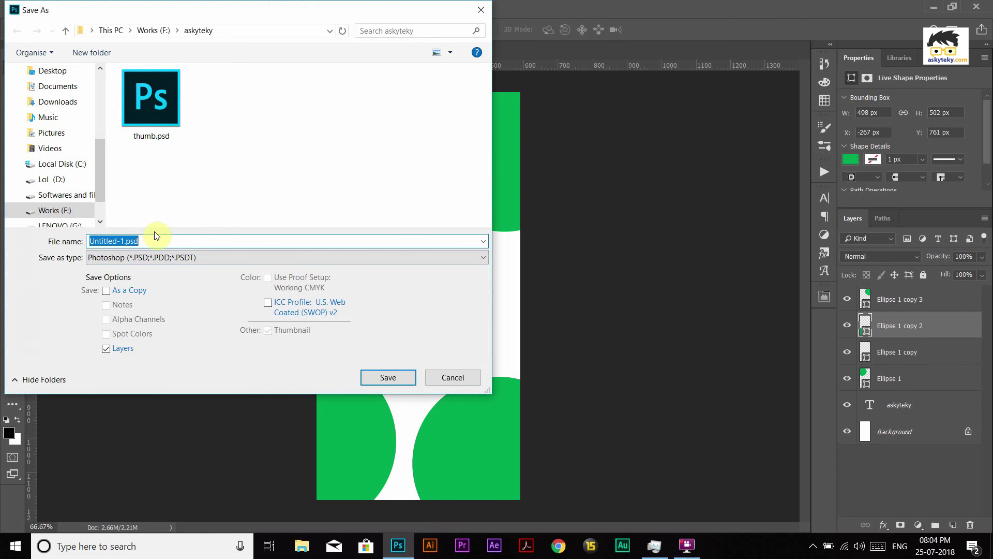
{"action": "type", "text": "fir"}
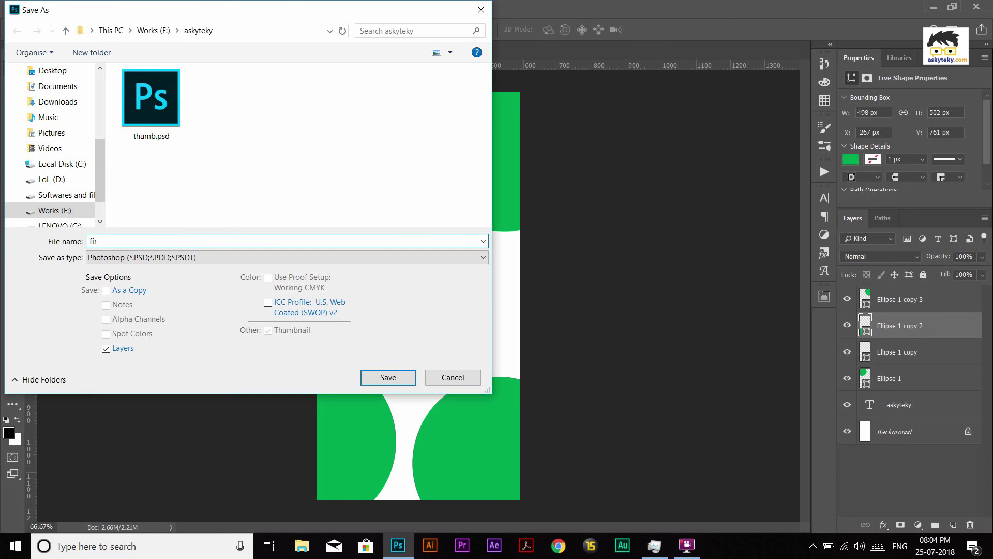
{"action": "type", "text": "st dov"}
{"action": "type", "text": "c"}
{"action": "left_click", "coordinate": [185, 258]}
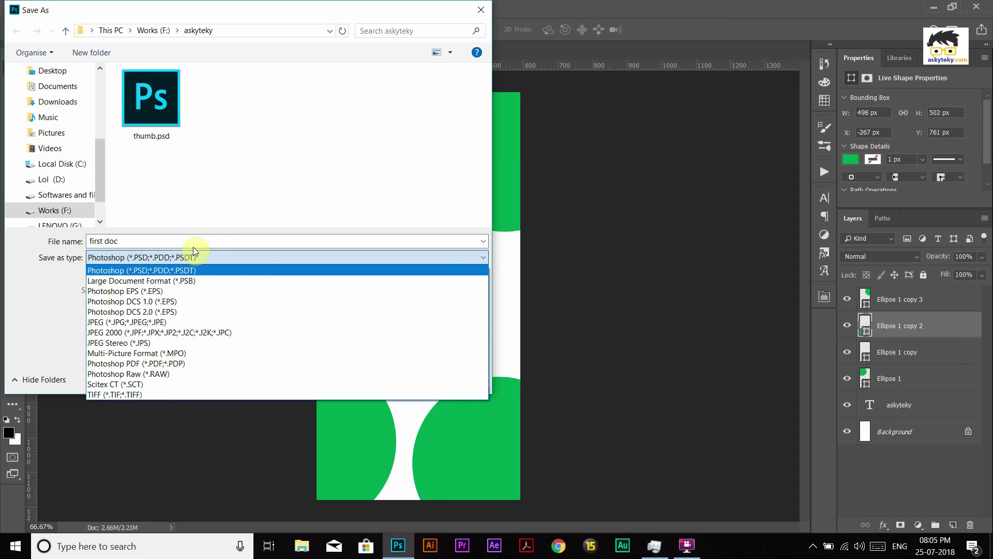
{"action": "left_click", "coordinate": [182, 268]}
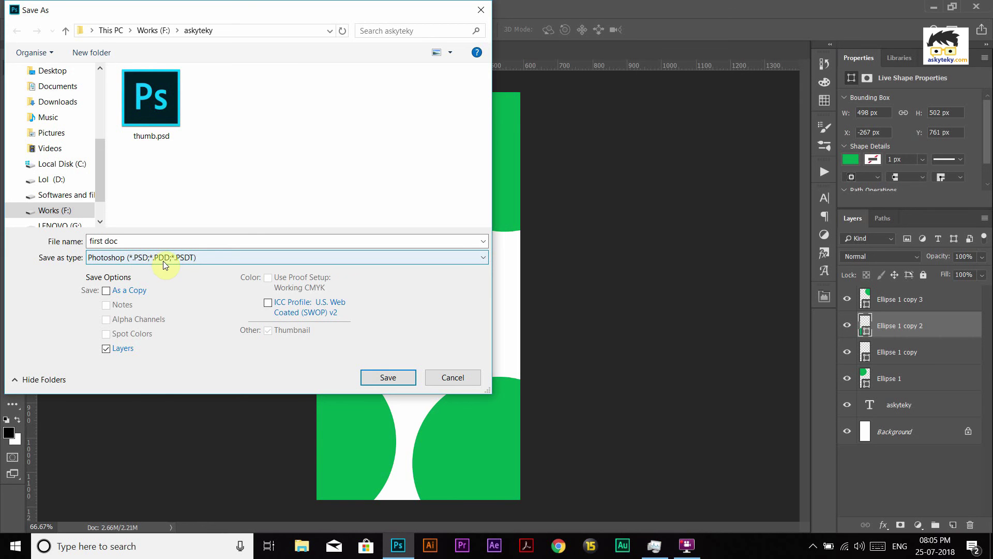
{"action": "left_click", "coordinate": [370, 377]}
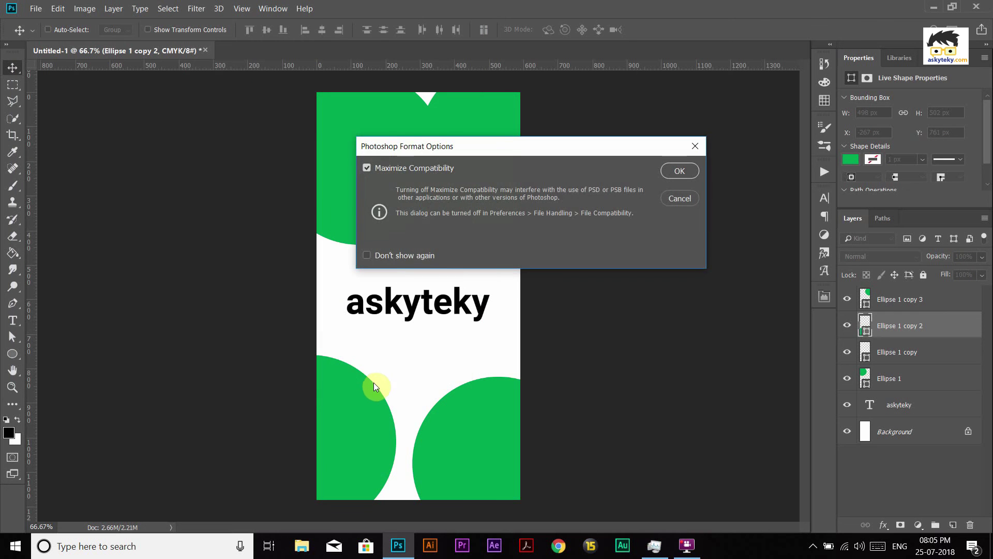
{"action": "left_click_drag", "start_coordinate": [451, 150], "coordinate": [411, 156]}
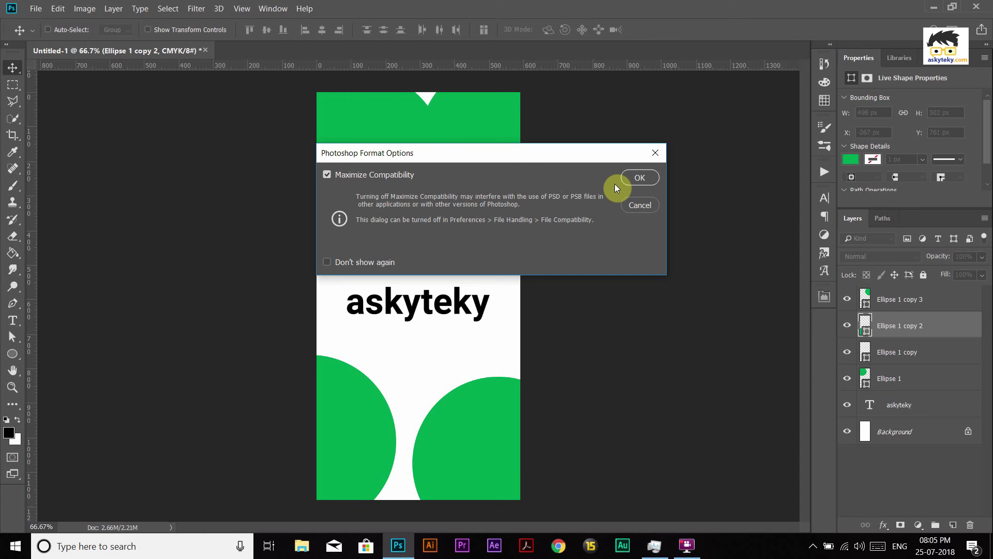
{"action": "left_click", "coordinate": [638, 178]}
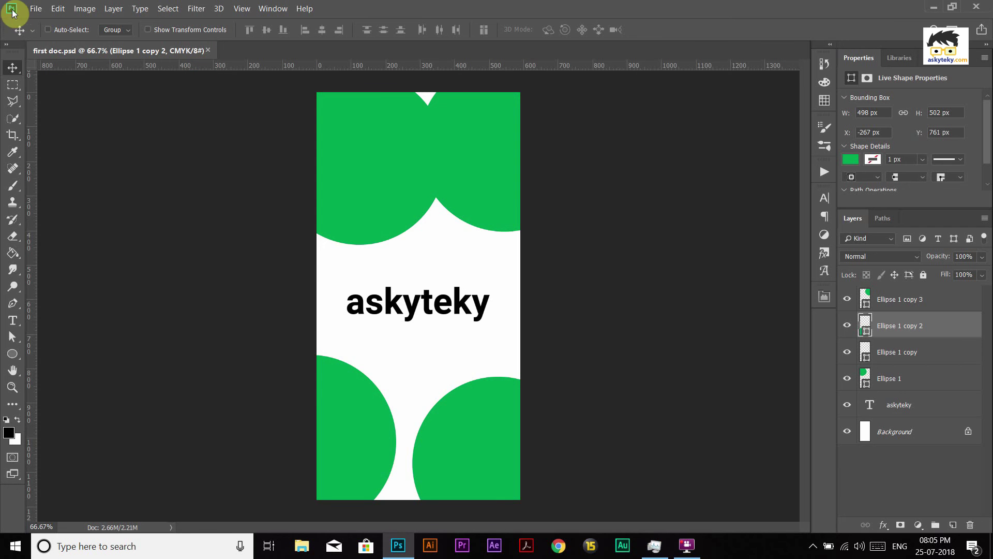
Save a JPEG copy of the design at Quality 12 (Maximum)
{"action": "left_click", "coordinate": [36, 8]}
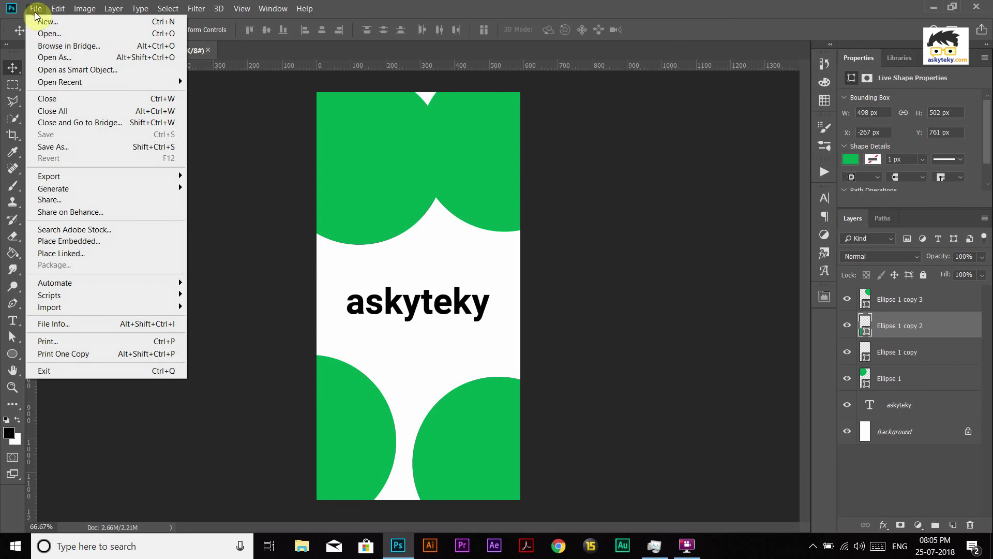
{"action": "left_click", "coordinate": [66, 147]}
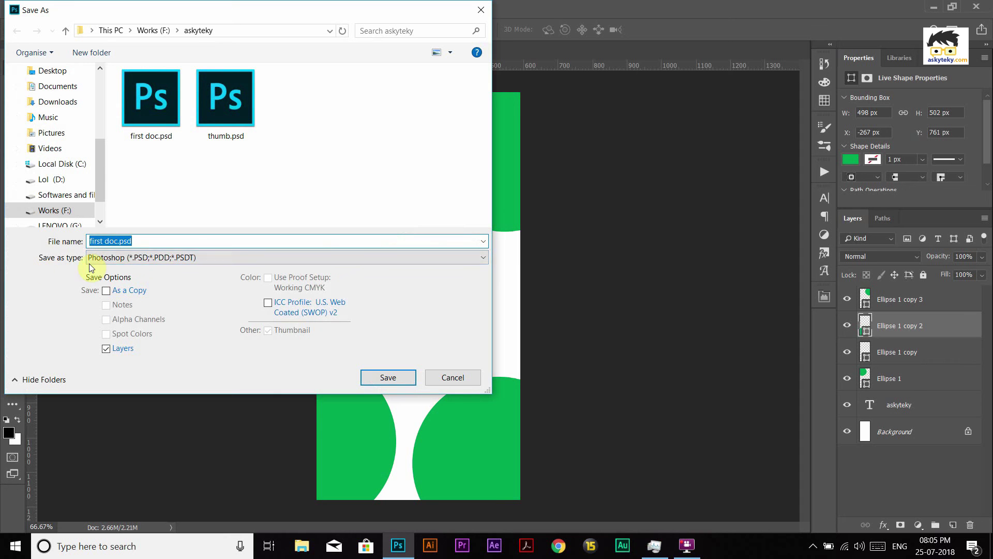
{"action": "left_click", "coordinate": [128, 259]}
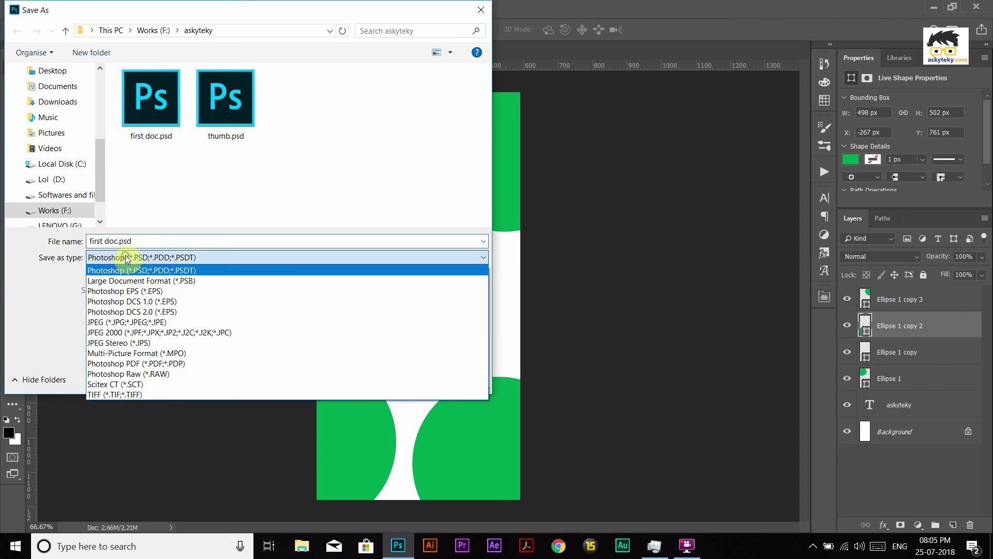
{"action": "left_click", "coordinate": [142, 324]}
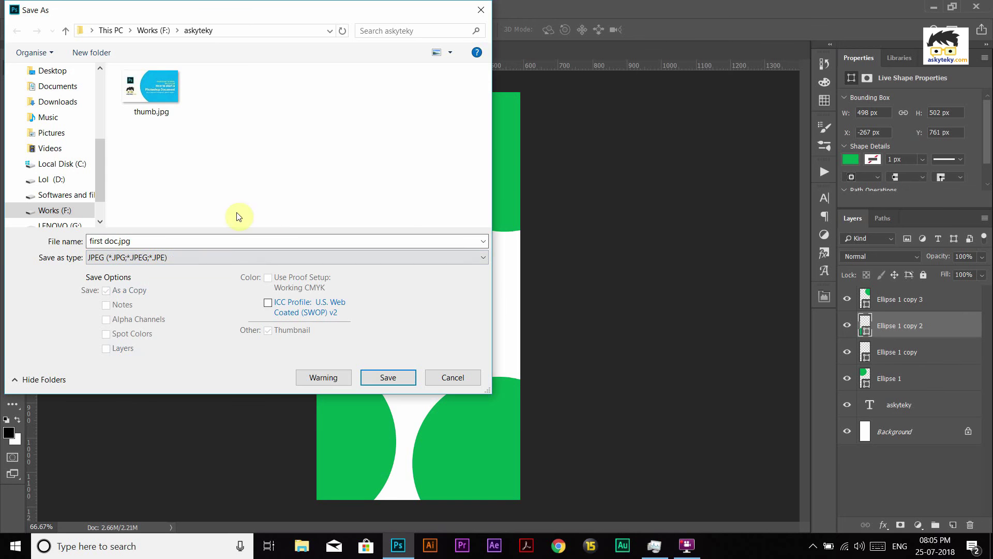
{"action": "left_click", "coordinate": [377, 371]}
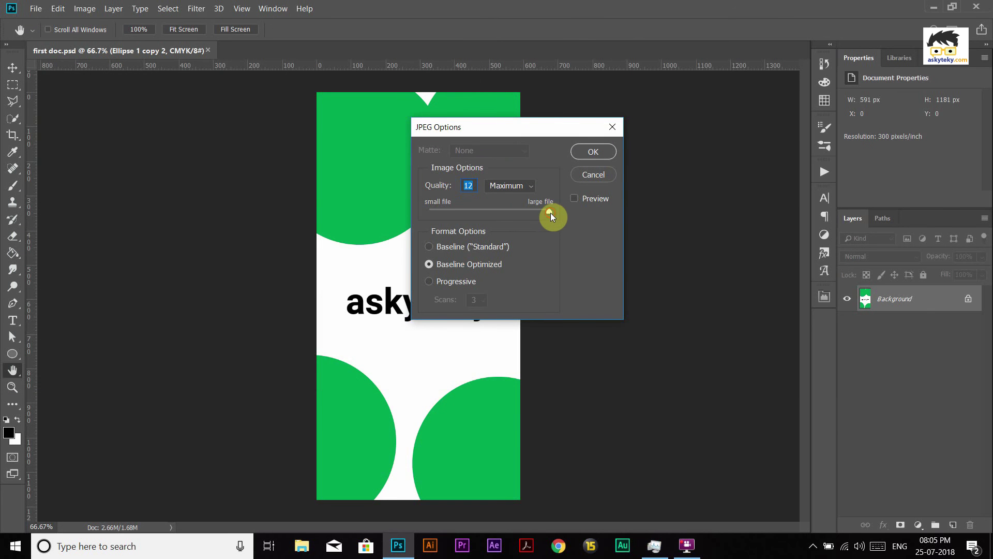
{"action": "left_click", "coordinate": [595, 151]}
{"action": "left_click", "coordinate": [601, 152]}
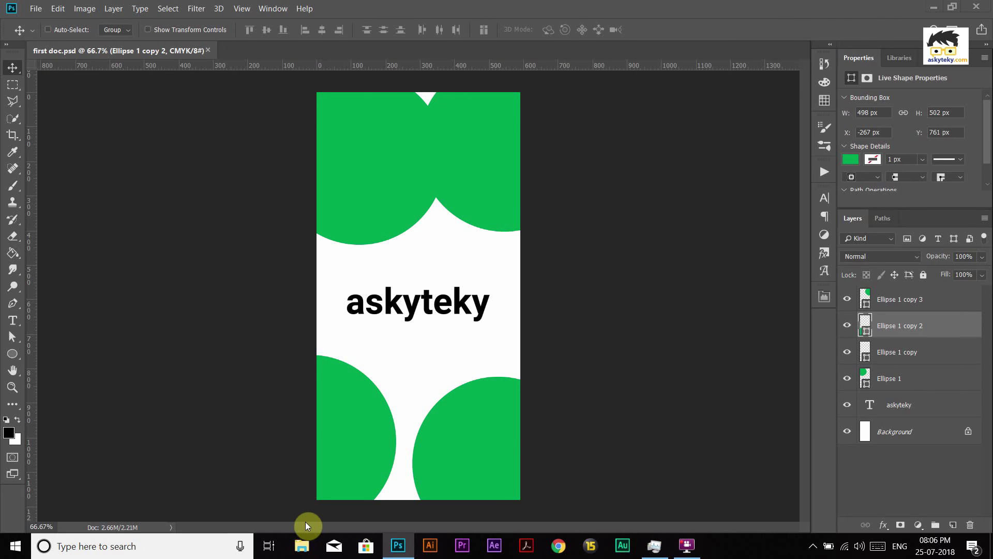
{"action": "left_click", "coordinate": [301, 546]}
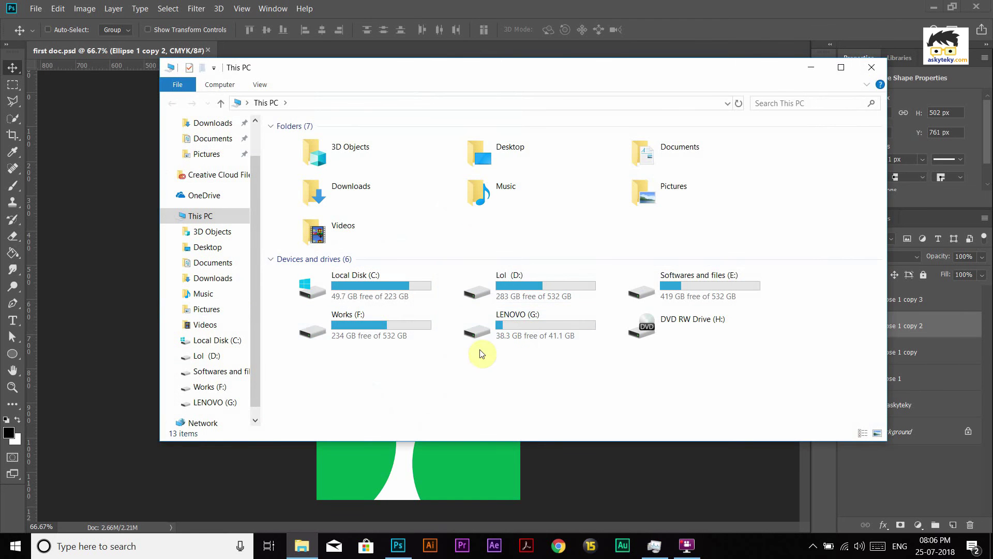
{"action": "double_click", "coordinate": [399, 331]}
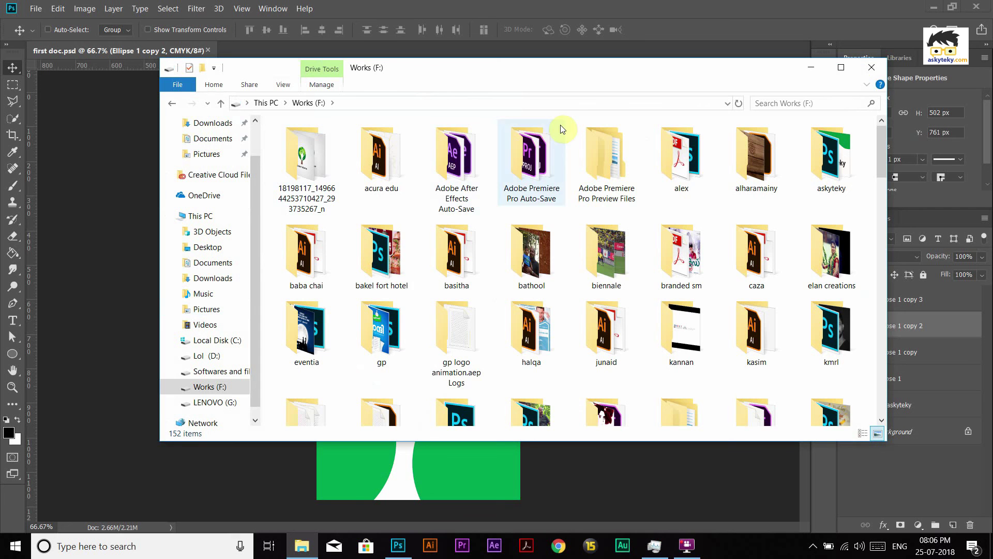
{"action": "double_click", "coordinate": [858, 167]}
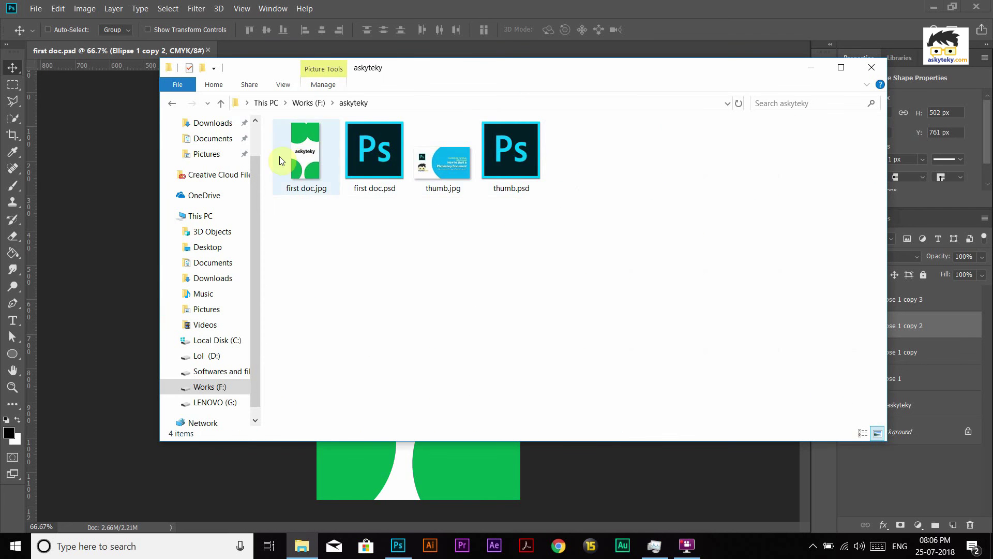
{"action": "left_click", "coordinate": [307, 159]}
{"action": "double_click", "coordinate": [309, 159]}
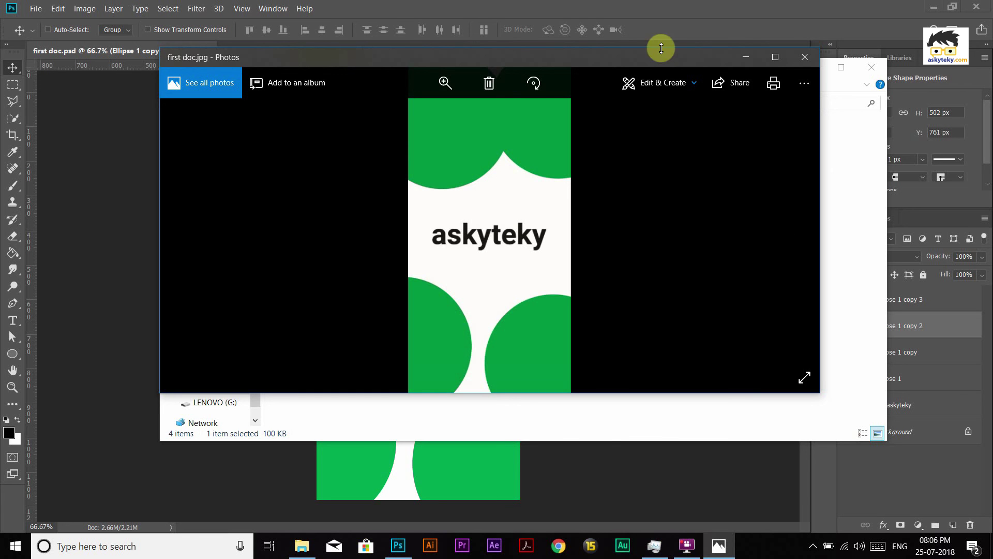
{"action": "left_click", "coordinate": [797, 64]}
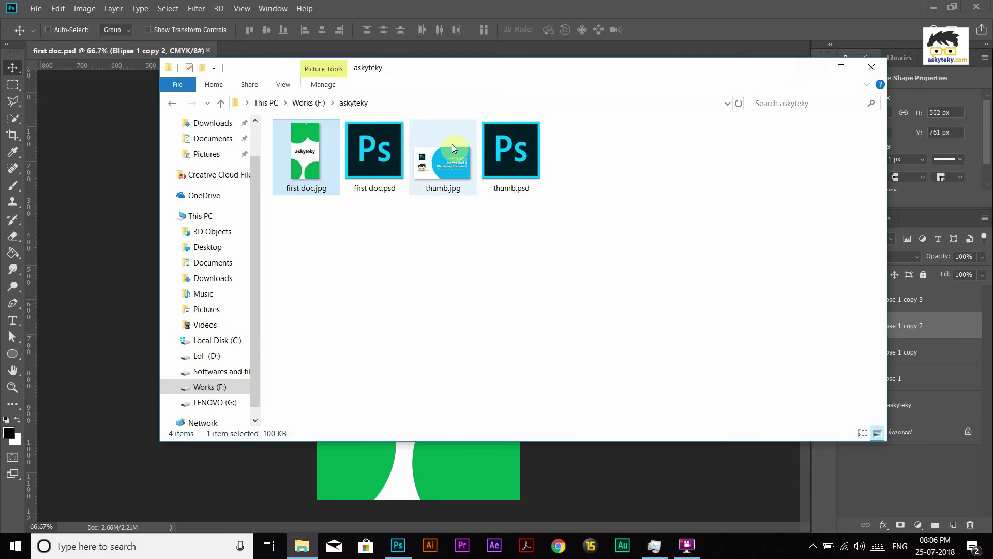
{"action": "left_click", "coordinate": [418, 4]}
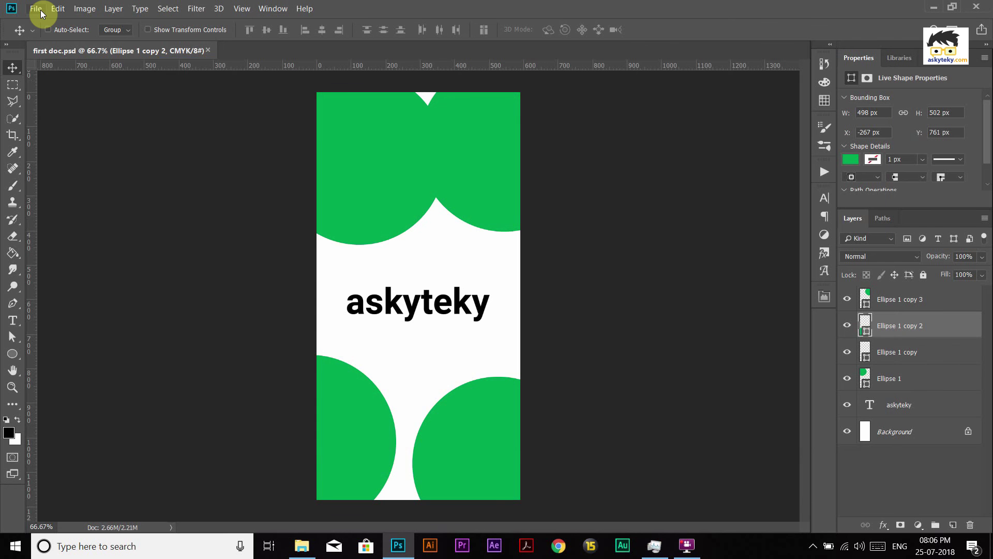
Save the design as 'first doc.pdf' using the Photoshop PDF format
{"action": "left_click", "coordinate": [40, 10]}
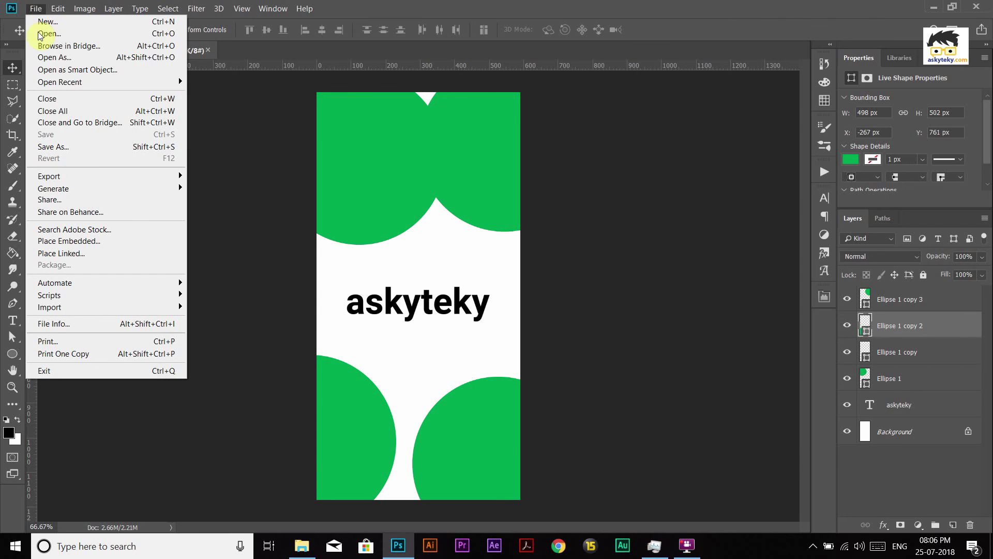
{"action": "left_click", "coordinate": [68, 147]}
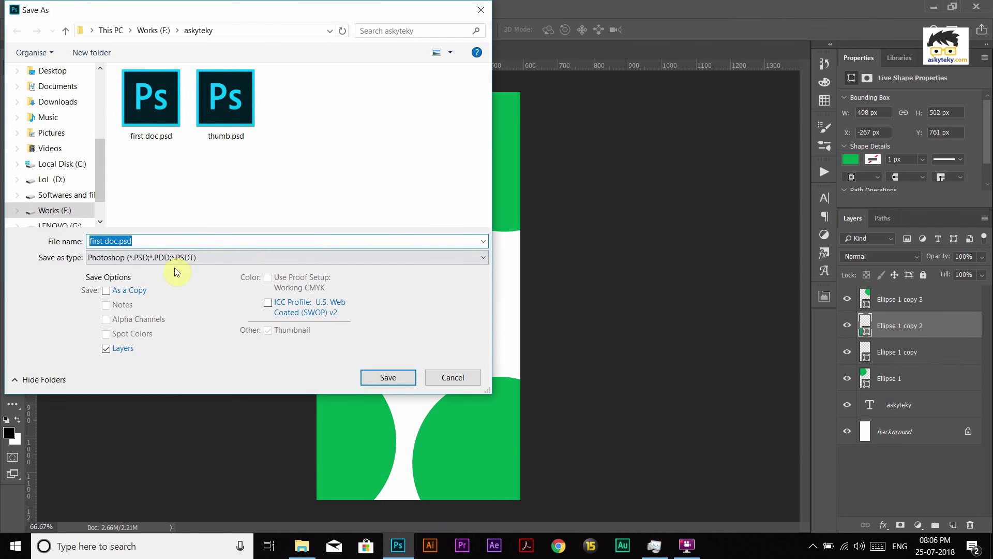
{"action": "left_click", "coordinate": [115, 257]}
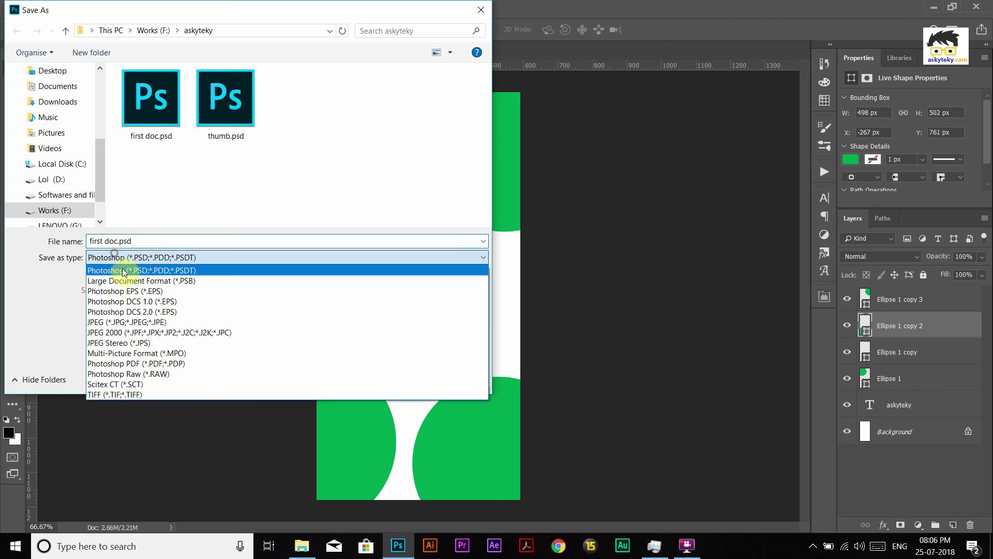
{"action": "left_click", "coordinate": [162, 366]}
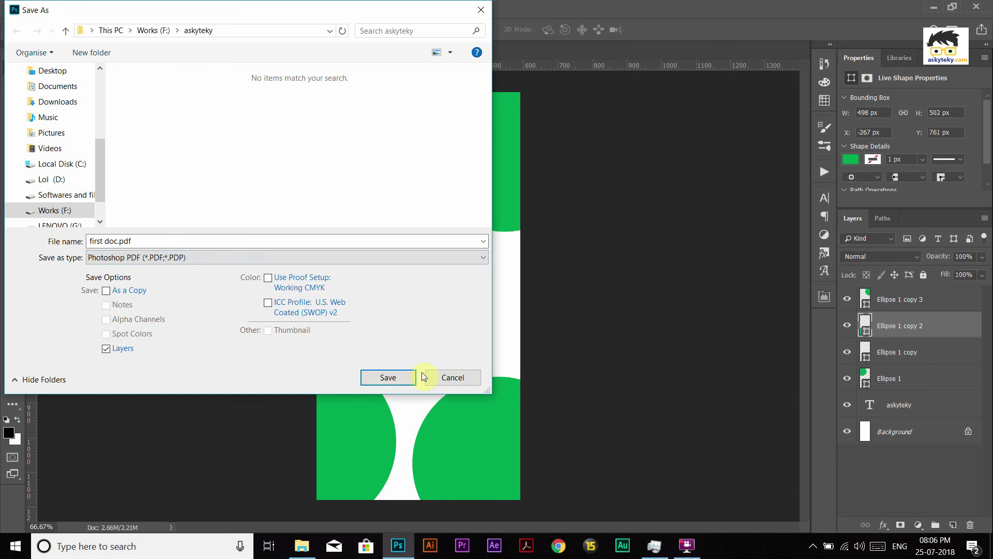
{"action": "left_click", "coordinate": [383, 380]}
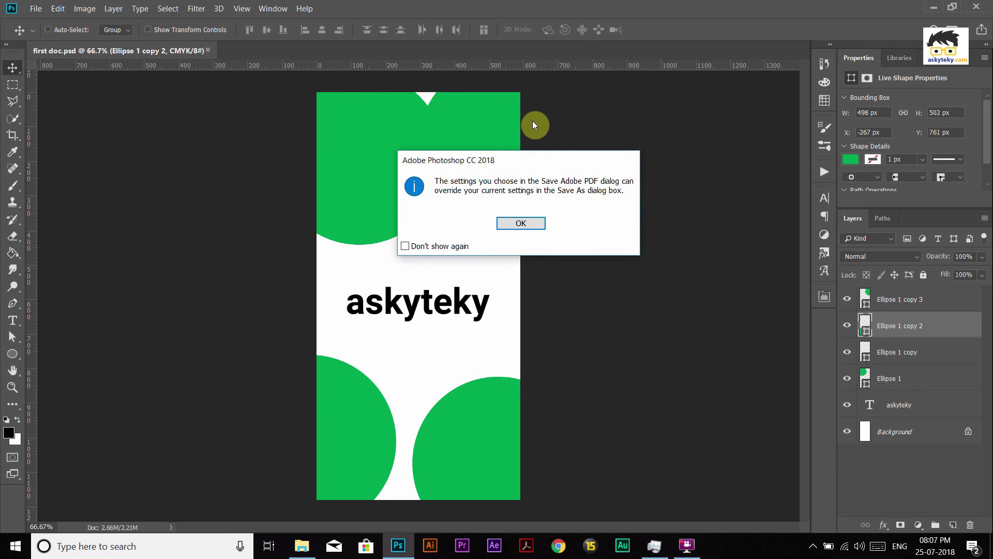
Apply the [High Quality Print] PDF preset and accept the compatibility warning
{"action": "left_click", "coordinate": [538, 225]}
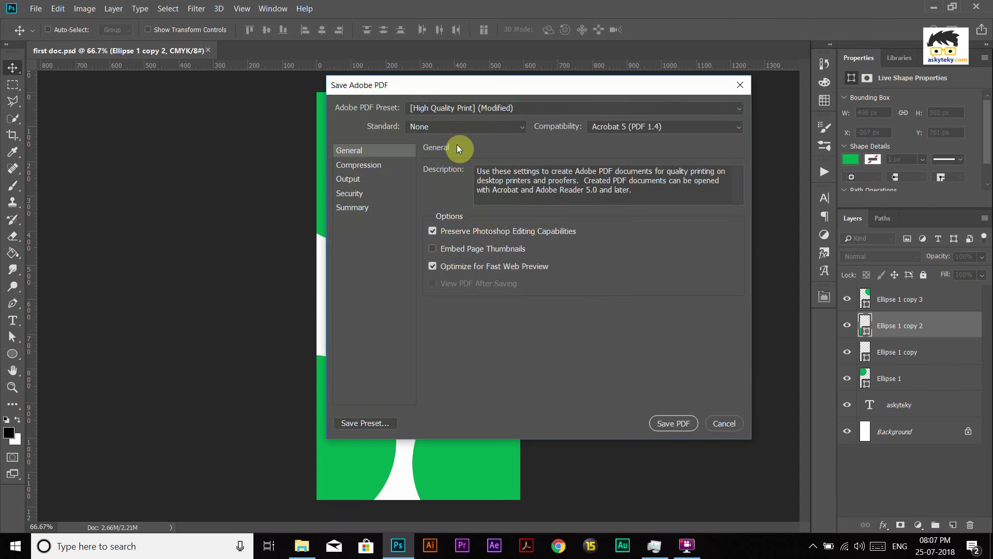
{"action": "left_click", "coordinate": [452, 109]}
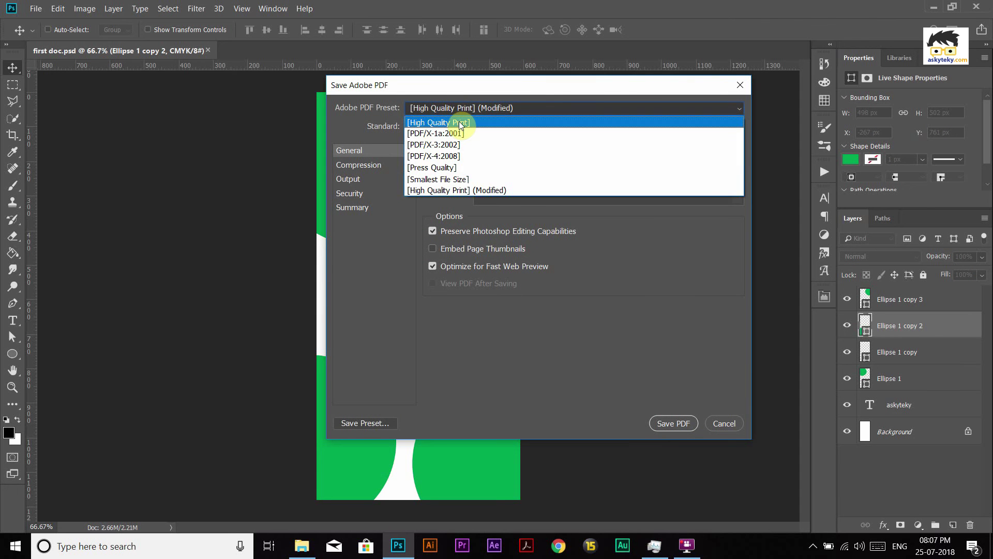
{"action": "left_click", "coordinate": [460, 124]}
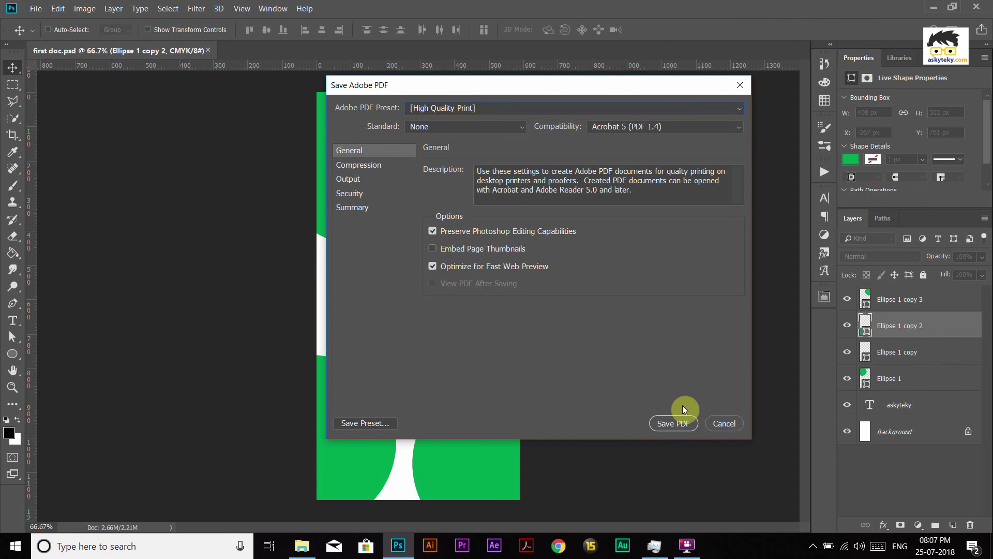
{"action": "left_click", "coordinate": [672, 420]}
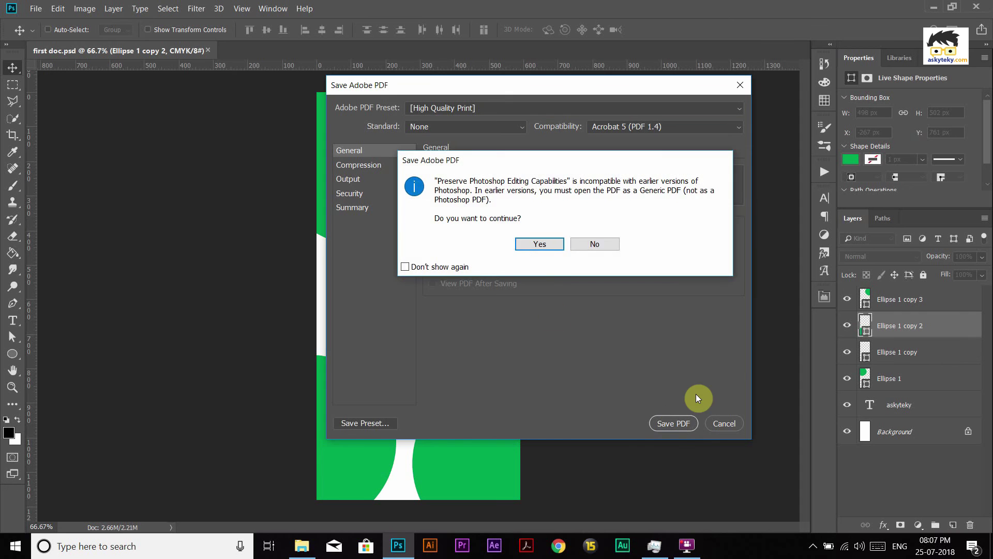
{"action": "left_click", "coordinate": [532, 248]}
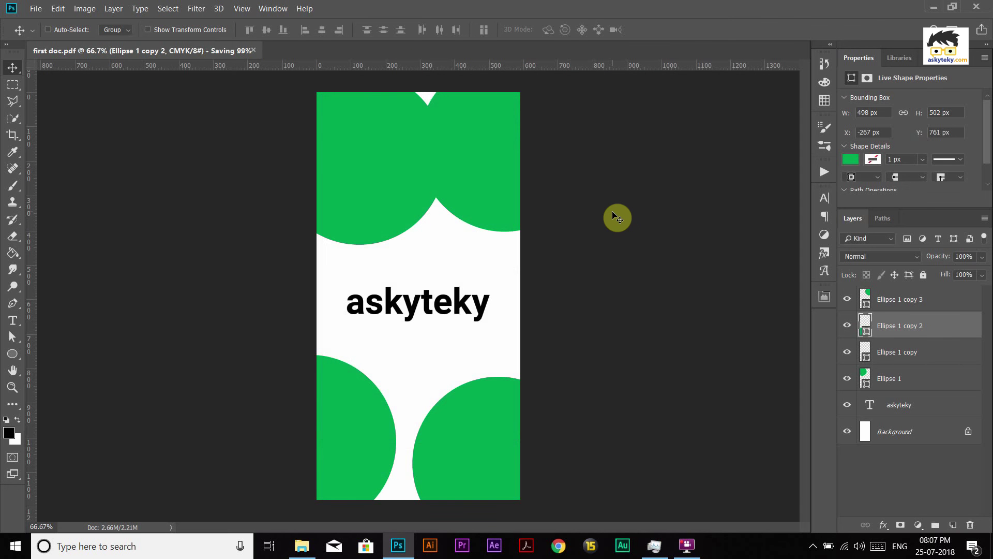